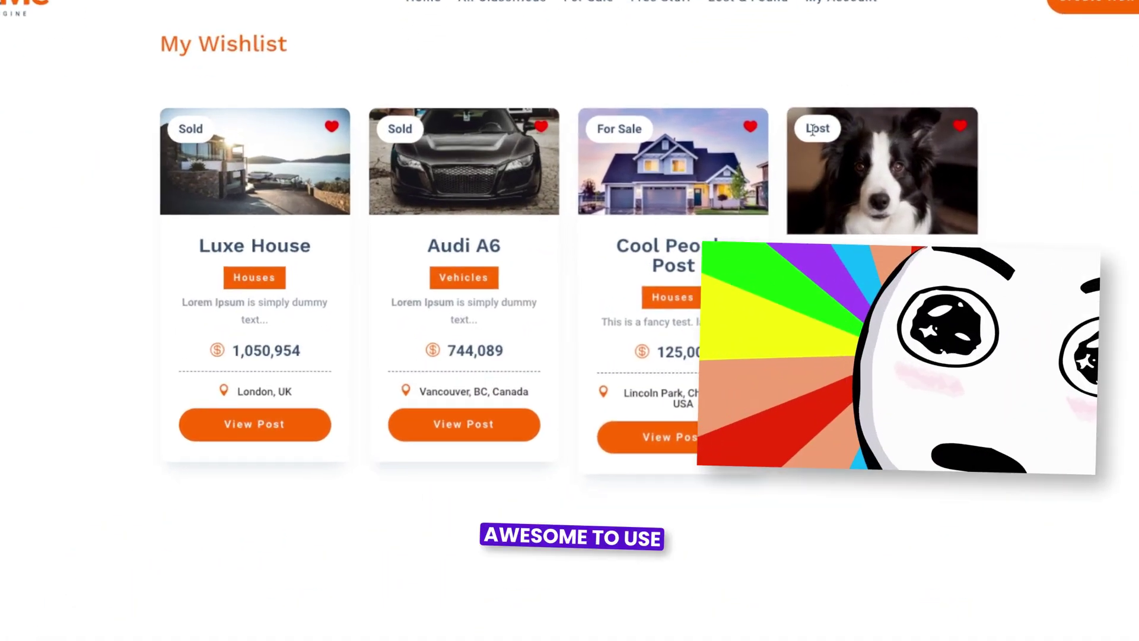
# - Remove the For Sale house listing from the wishlist by clicking its red heart
pyautogui.click(754, 119)
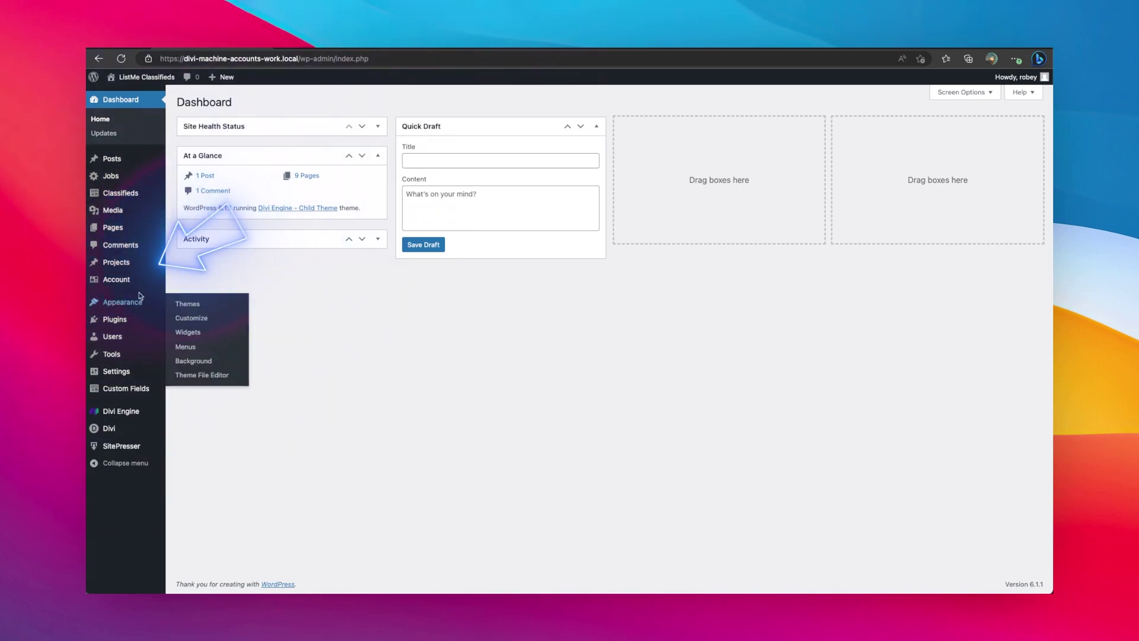
# - Go to Account > All Accounts and open the Wishlist account page in the Divi Builder
pyautogui.moveTo(114, 282)
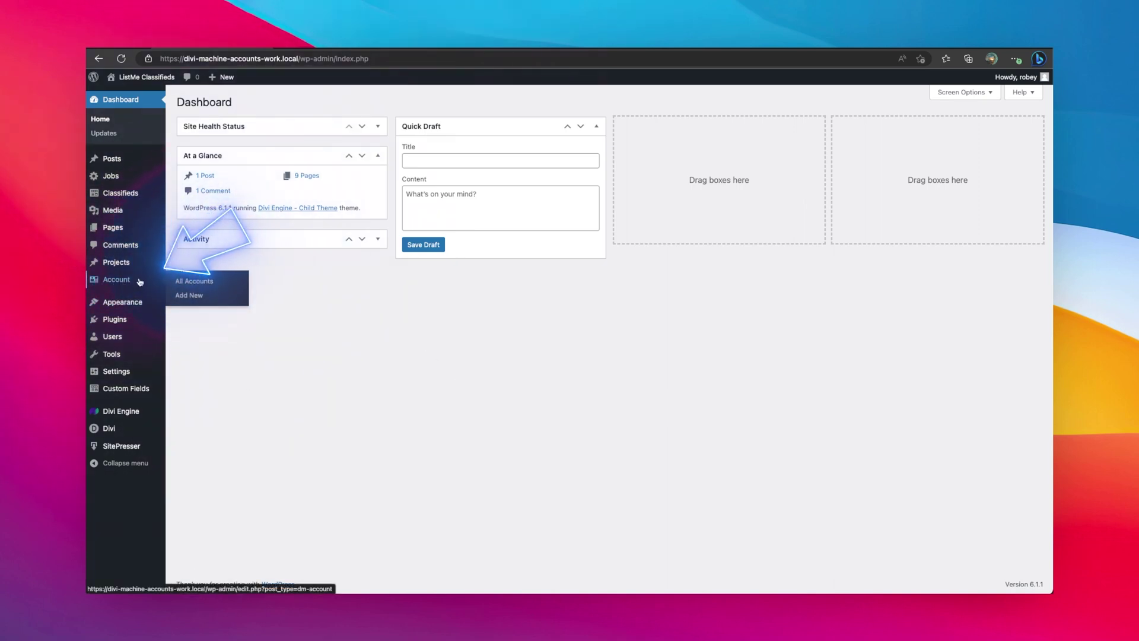
pyautogui.click(195, 281)
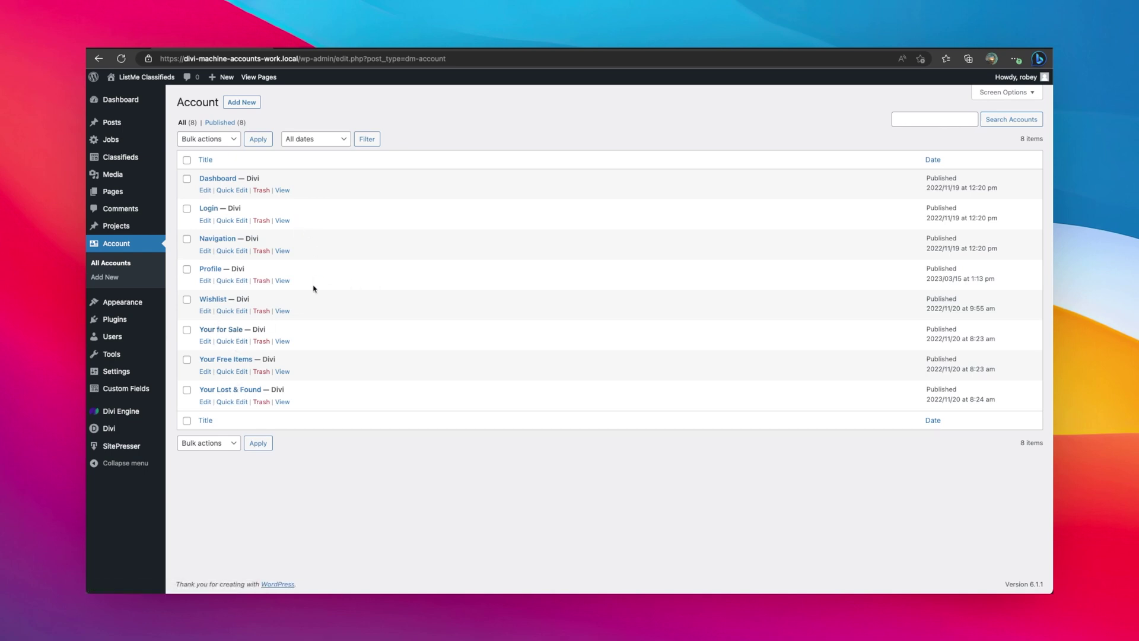
pyautogui.moveTo(222, 181); pyautogui.dragTo(218, 299)
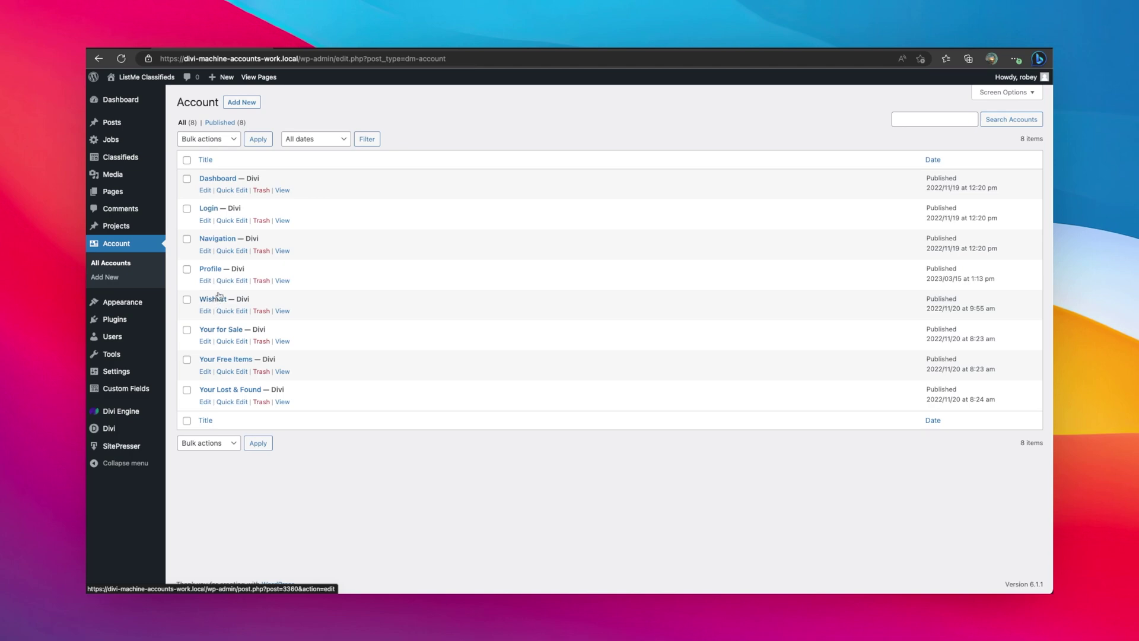
pyautogui.click(219, 298)
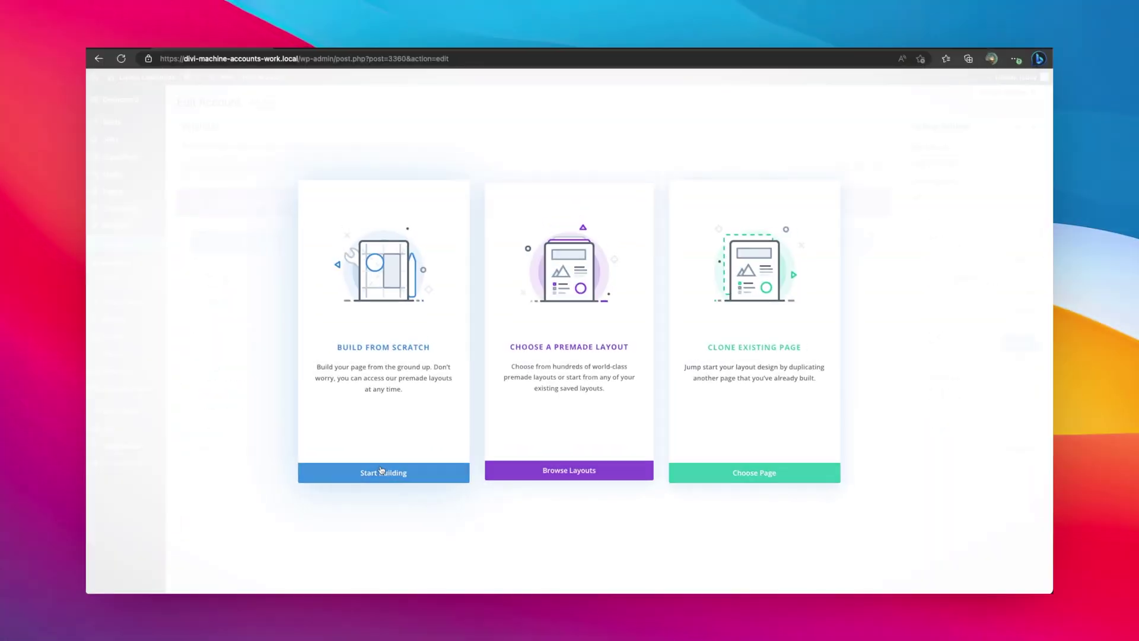
# - Build the Wishlist layout from scratch: one-column row with a Text module '<h1>My Wishlist</h1>'
pyautogui.click(381, 472)
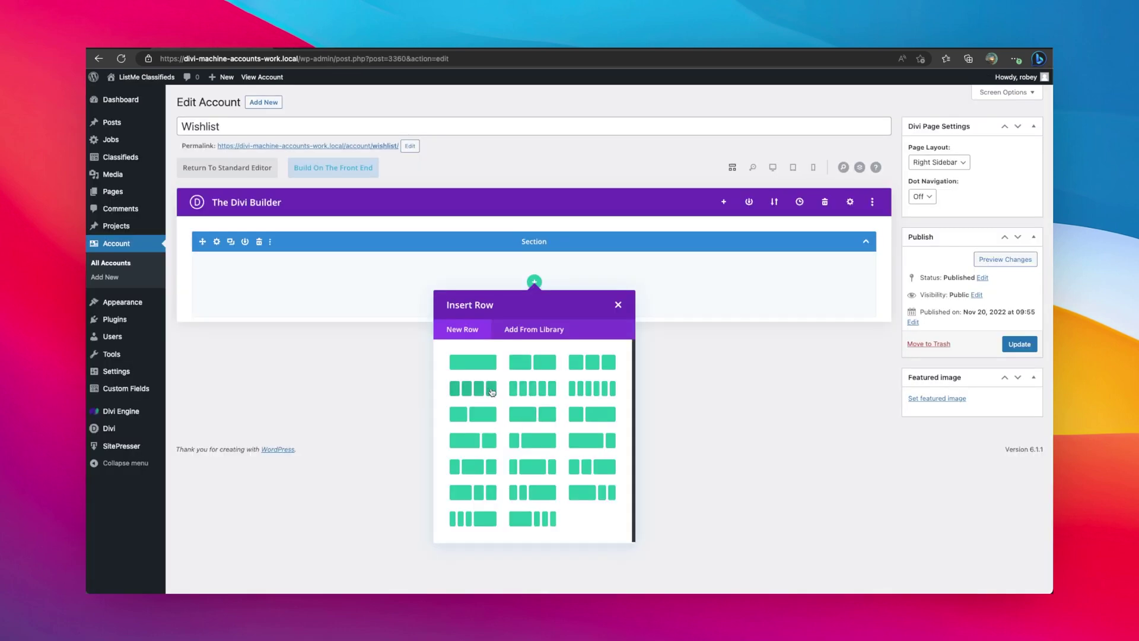
pyautogui.click(472, 362)
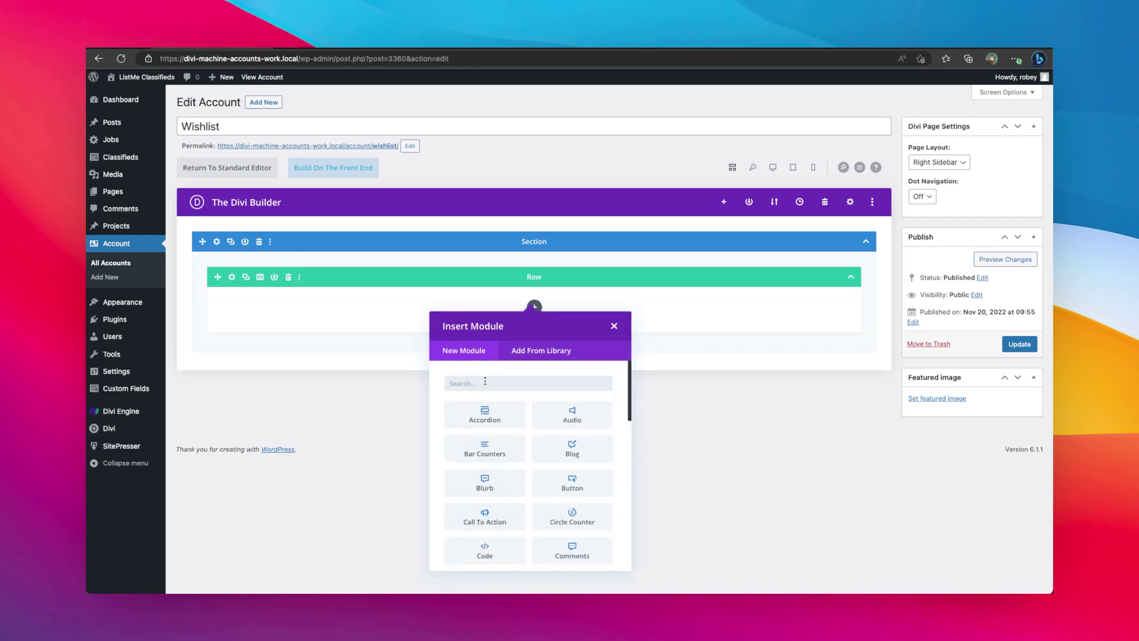
pyautogui.write('text')
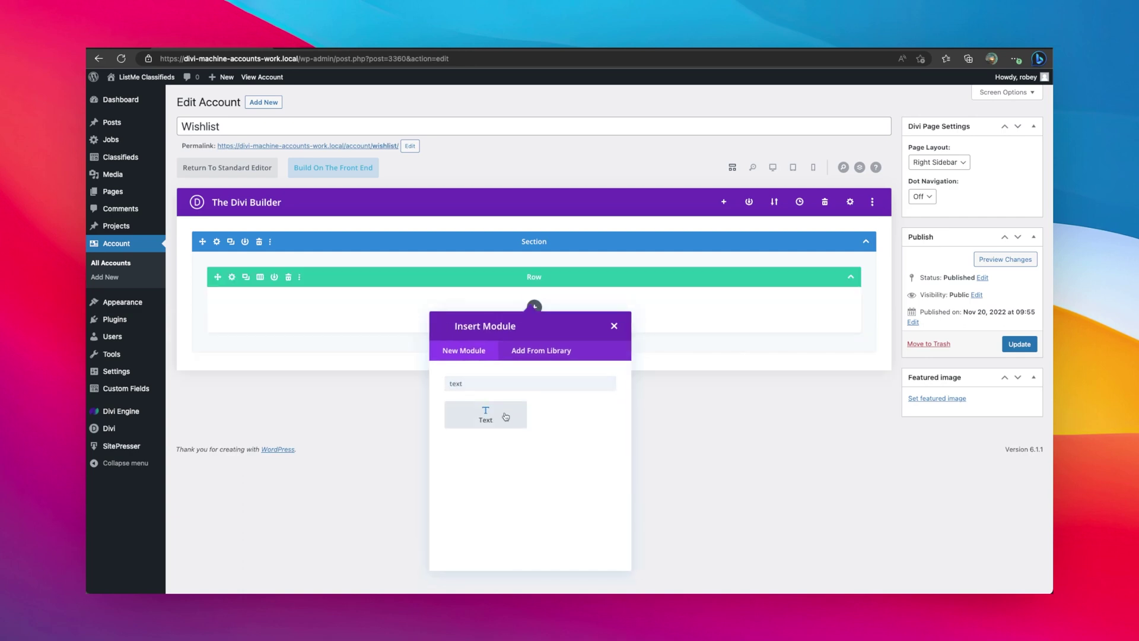
pyautogui.click(506, 417)
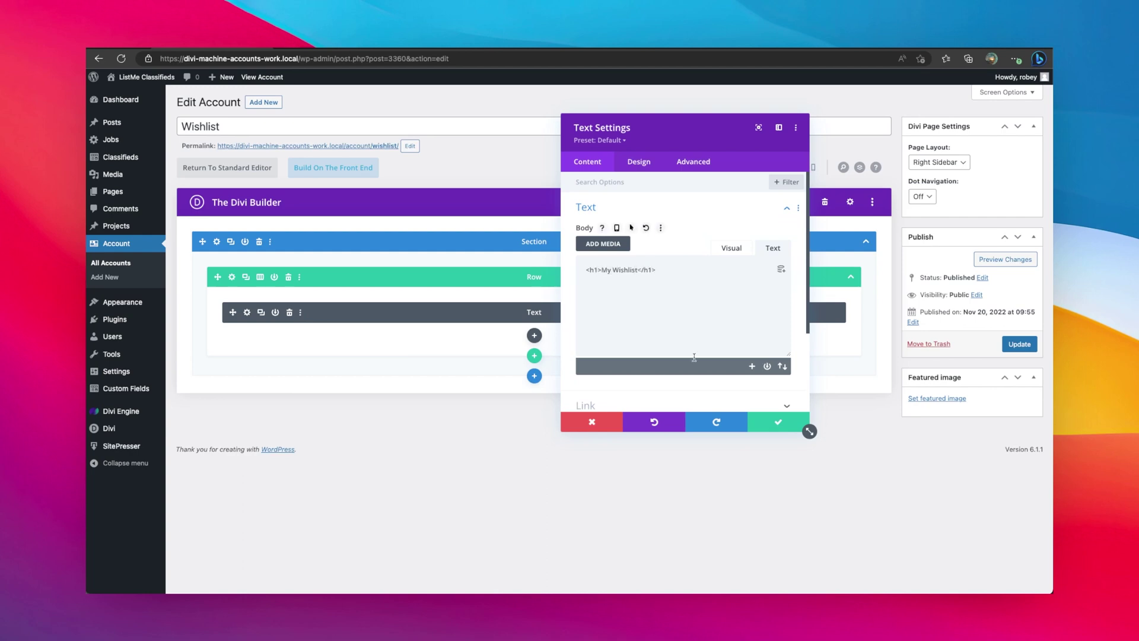
pyautogui.click(773, 423)
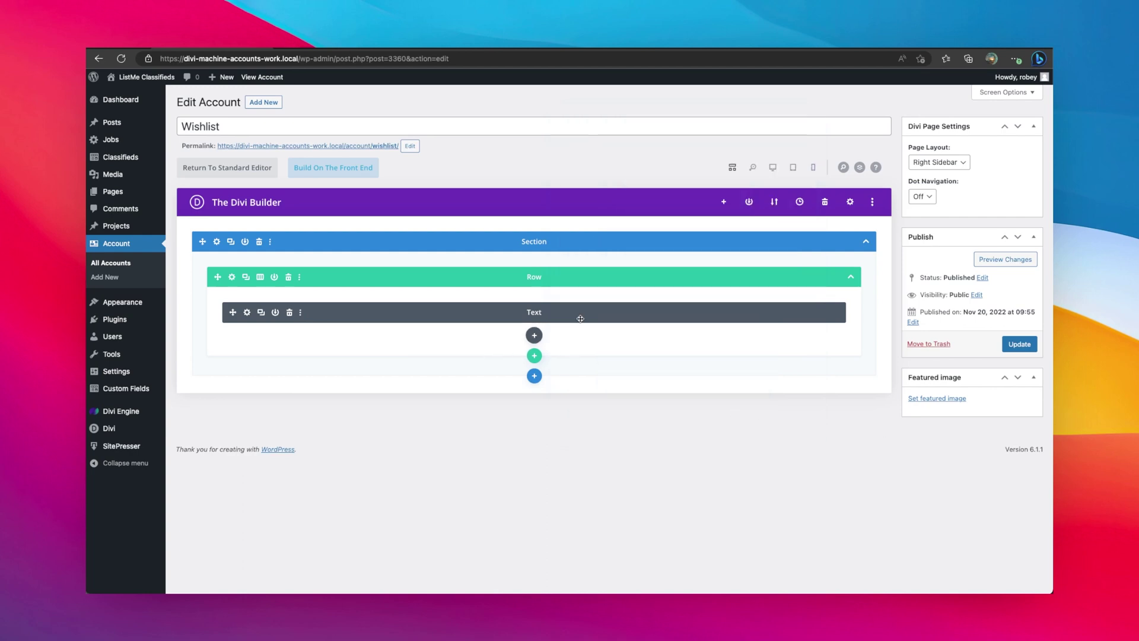
# - In Desktop view, insert an Archive Loop - Divi Machine module with Post Type set to Classifieds
pyautogui.click(773, 167)
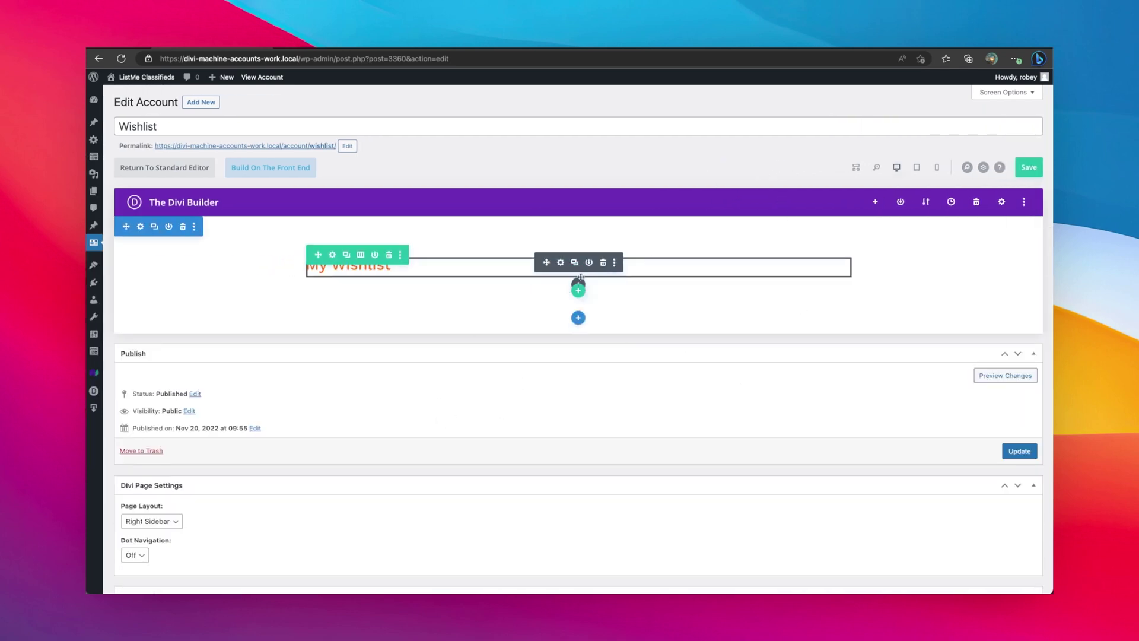
pyautogui.click(579, 287)
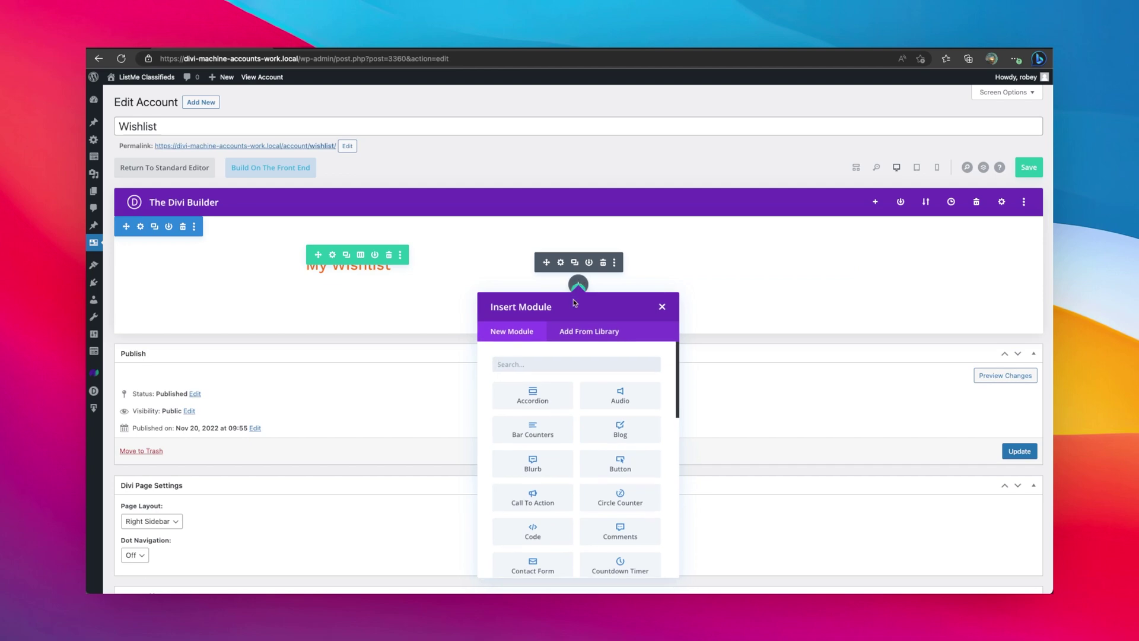
pyautogui.write('archi')
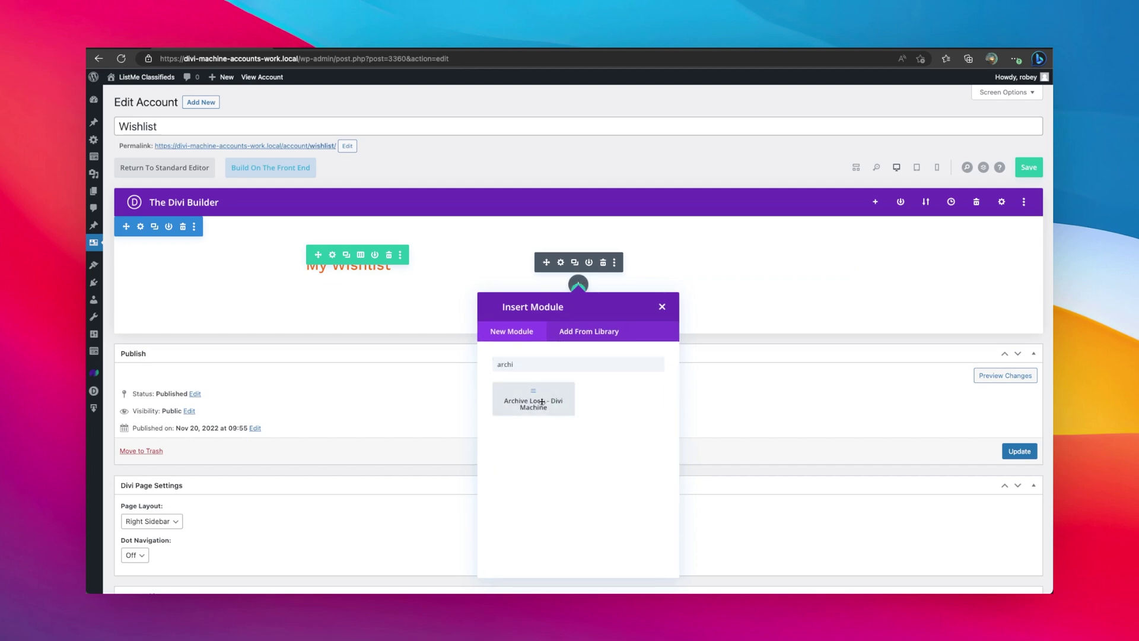
pyautogui.click(539, 403)
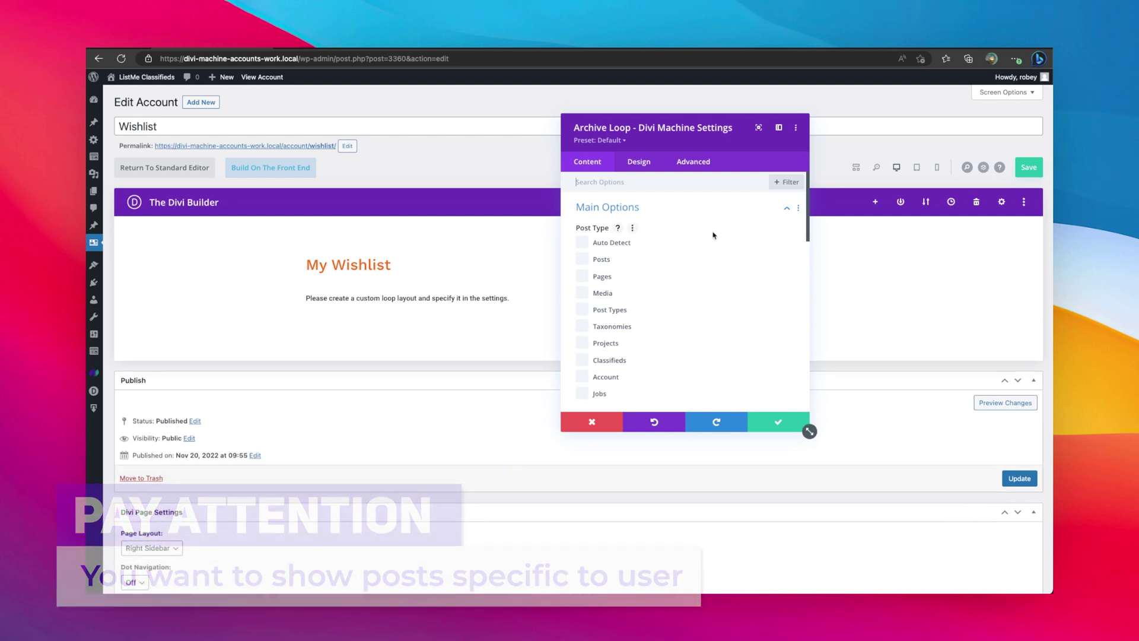
pyautogui.scroll(-1, 632, 306)
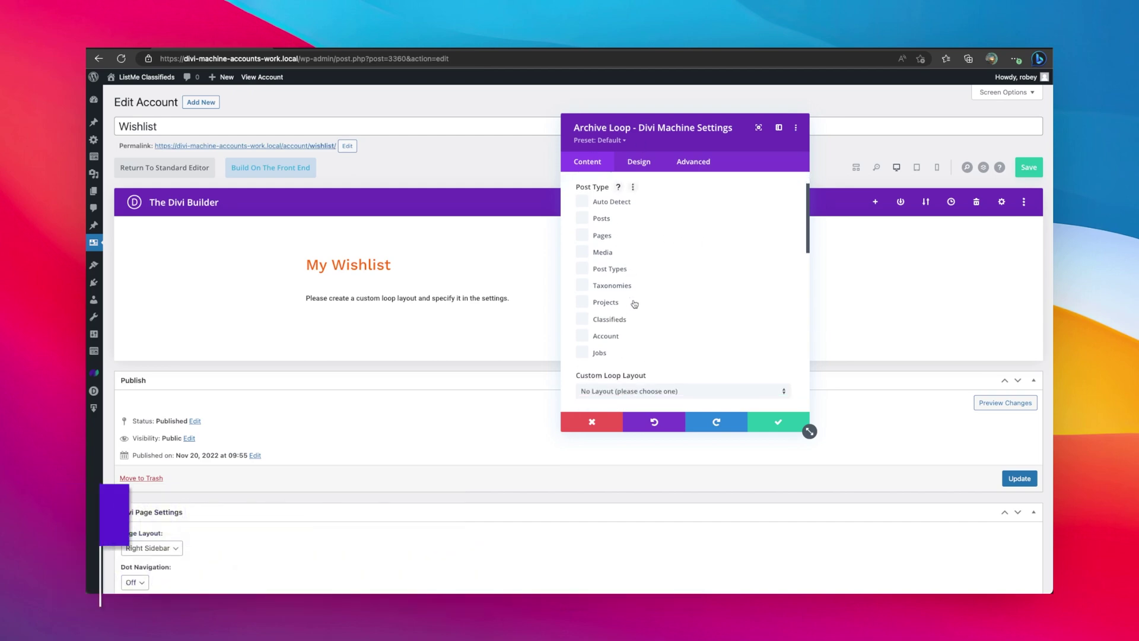
pyautogui.click(599, 321)
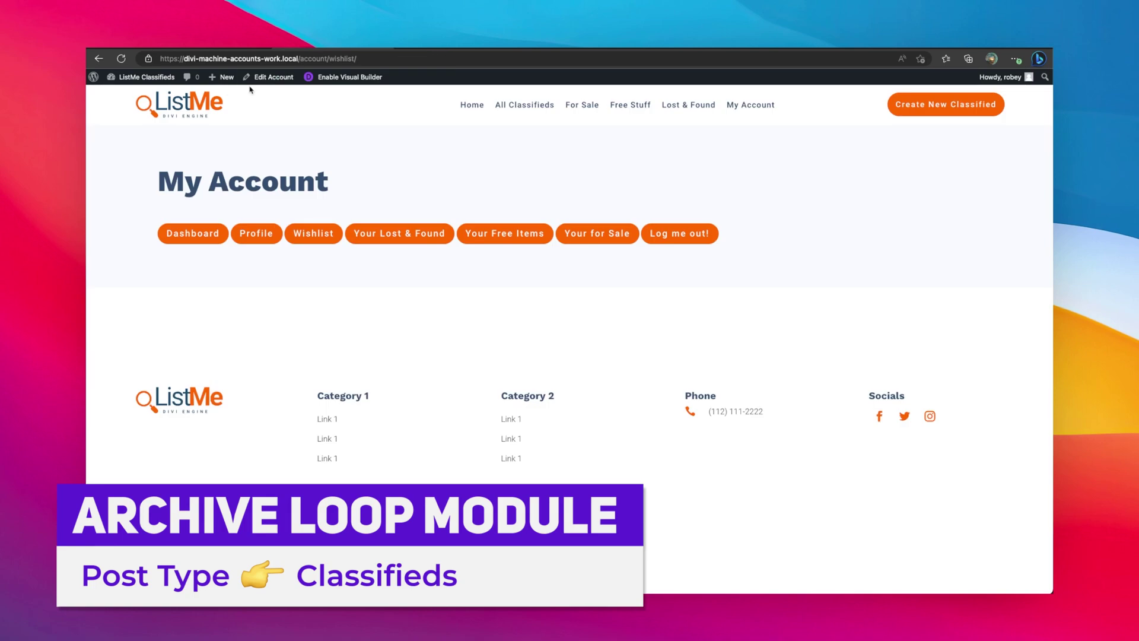
# - On All Classifieds, add the Zip listing to the wishlist
pyautogui.click(511, 107)
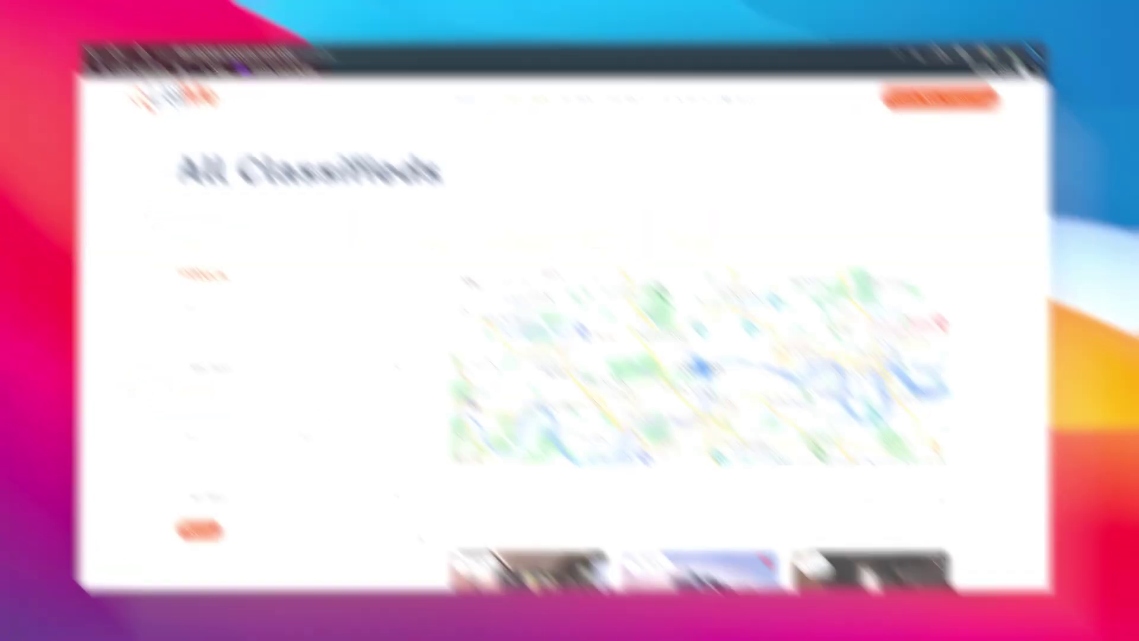
pyautogui.scroll(-5, 422, 542)
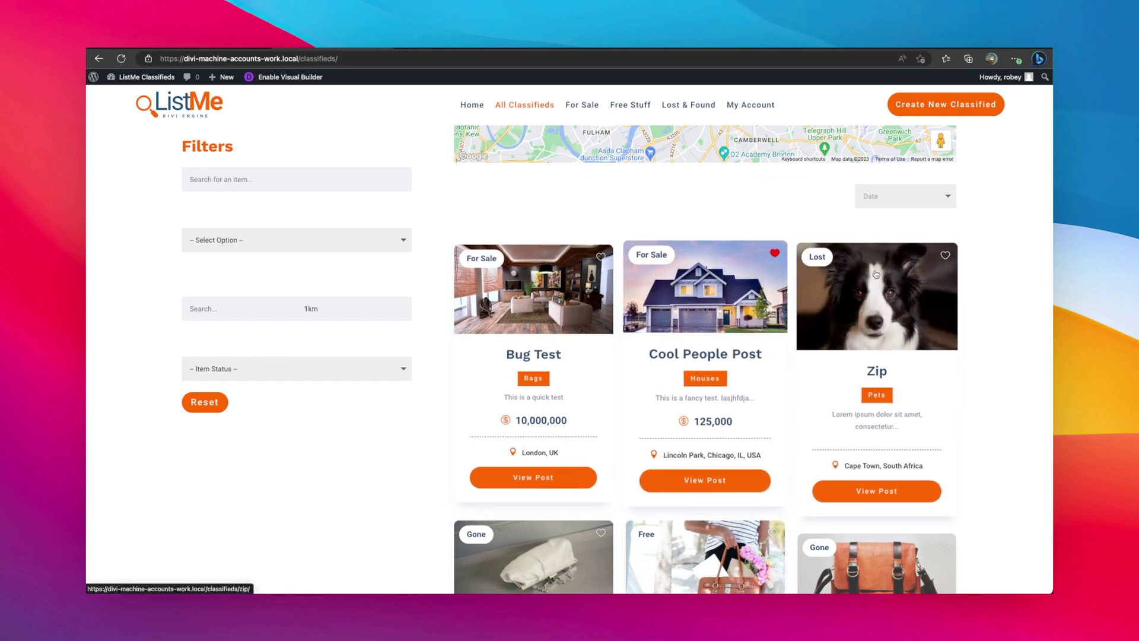
pyautogui.click(948, 252)
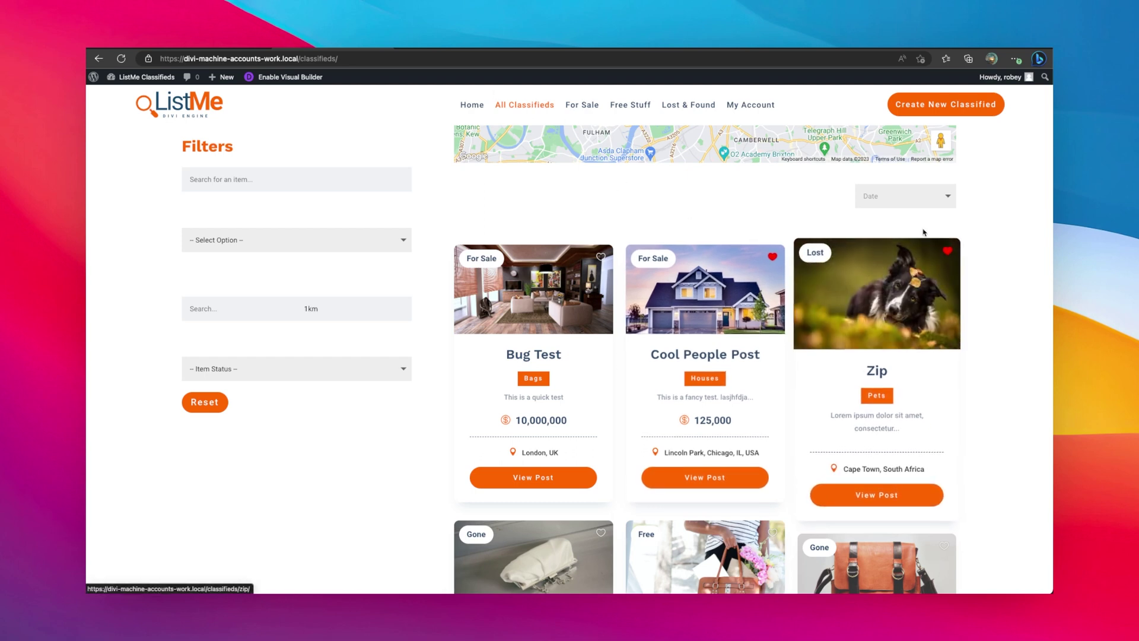
pyautogui.scroll(5, 923, 231)
# - Check the Wishlist section under My Account, then go back to the account dashboard
pyautogui.click(742, 105)
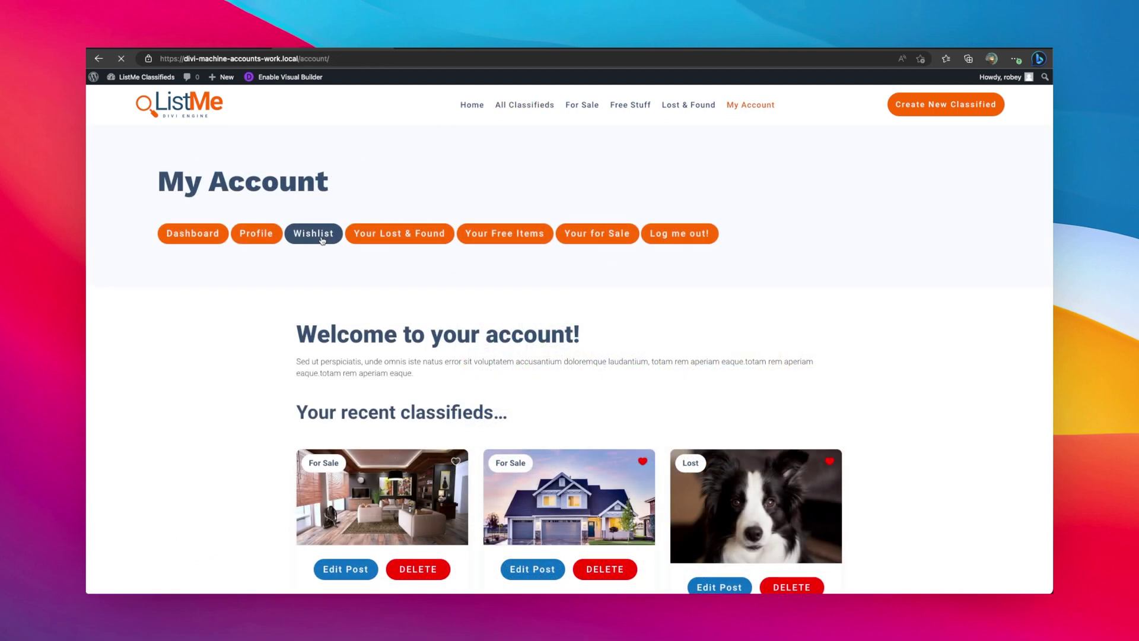
pyautogui.click(322, 240)
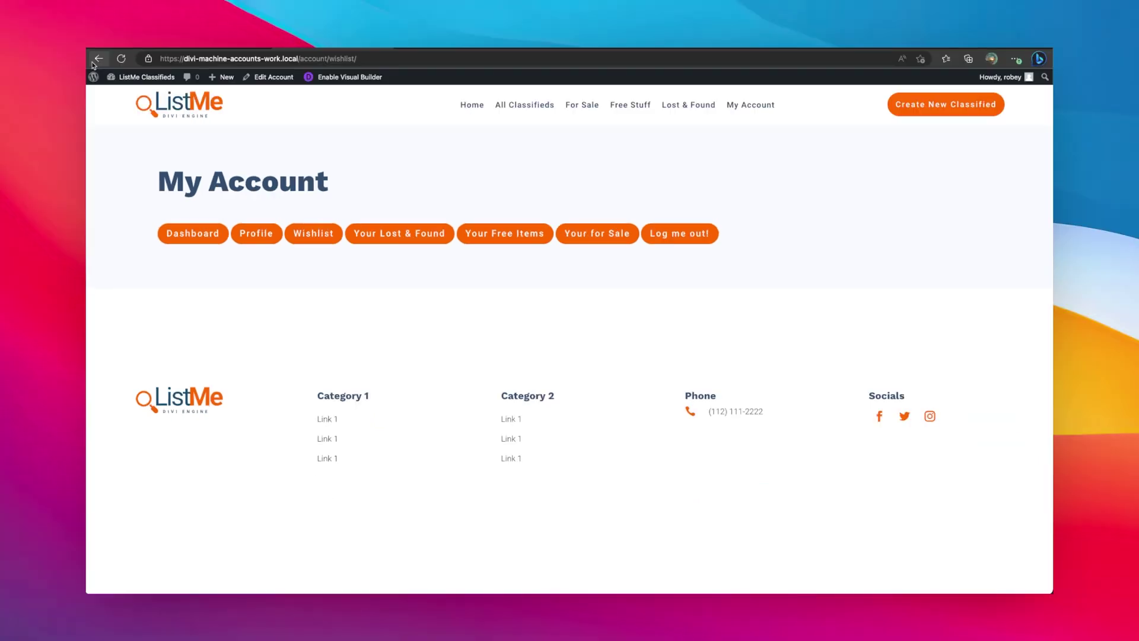
pyautogui.click(45, 14)
pyautogui.scroll(-4, 593, 297)
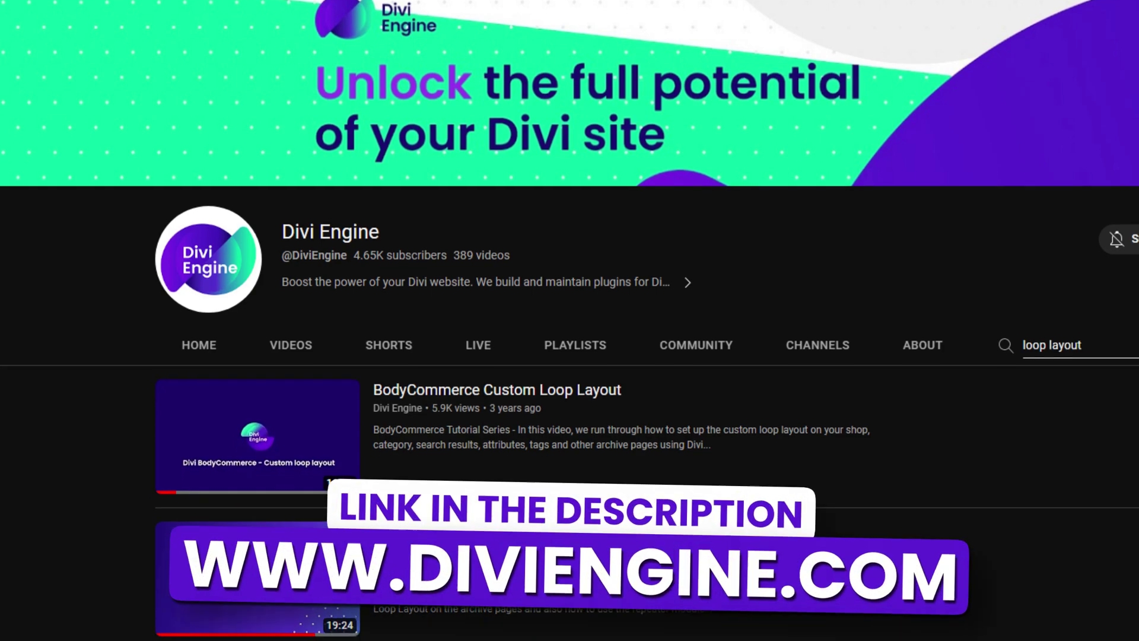
pyautogui.scroll(-4, 570, 321)
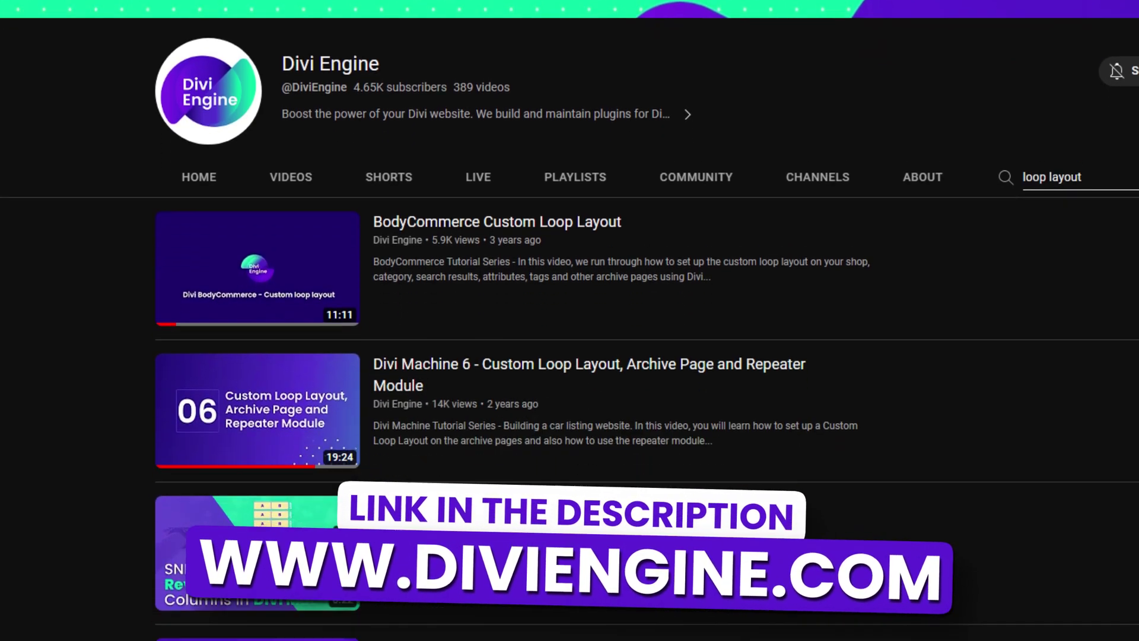
pyautogui.scroll(-6, 569, 320)
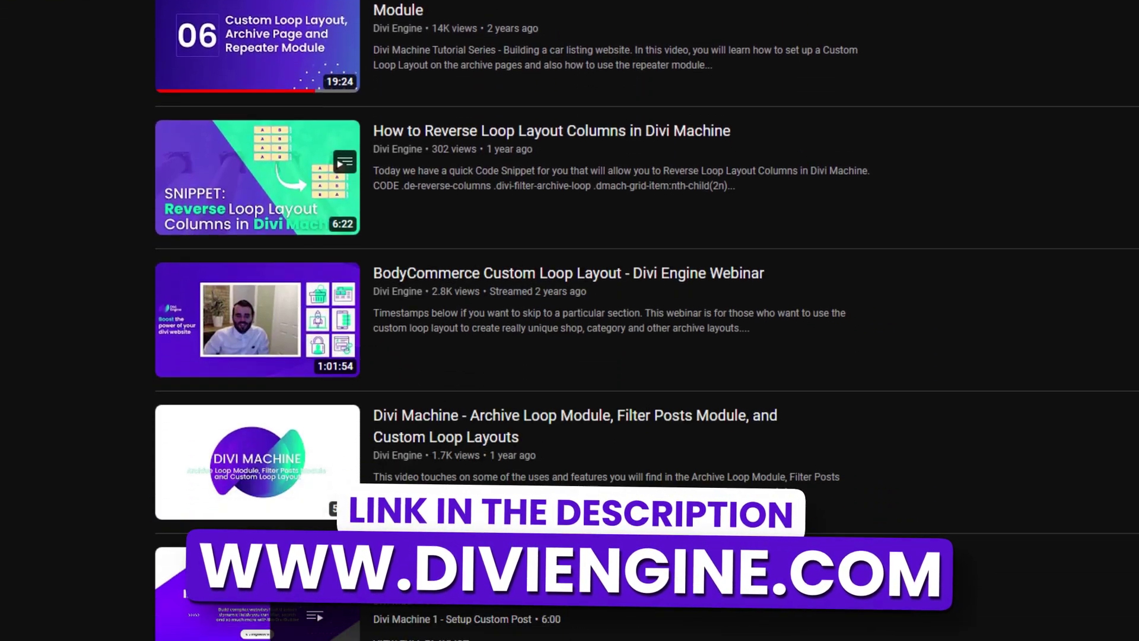
pyautogui.scroll(-6, 569, 321)
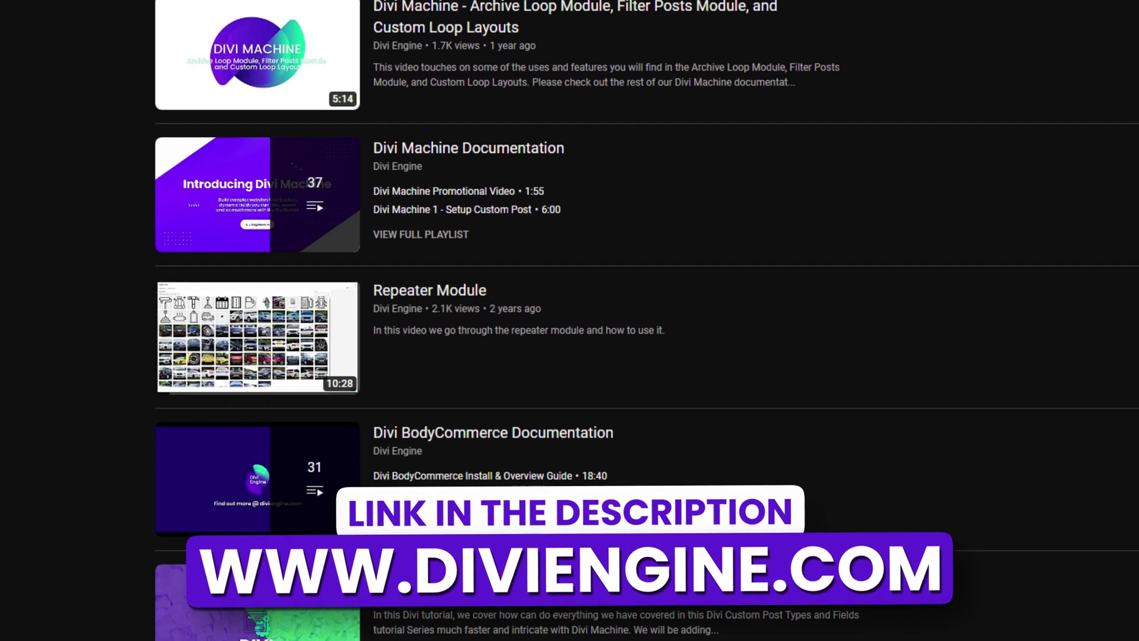
pyautogui.scroll(-4, 570, 321)
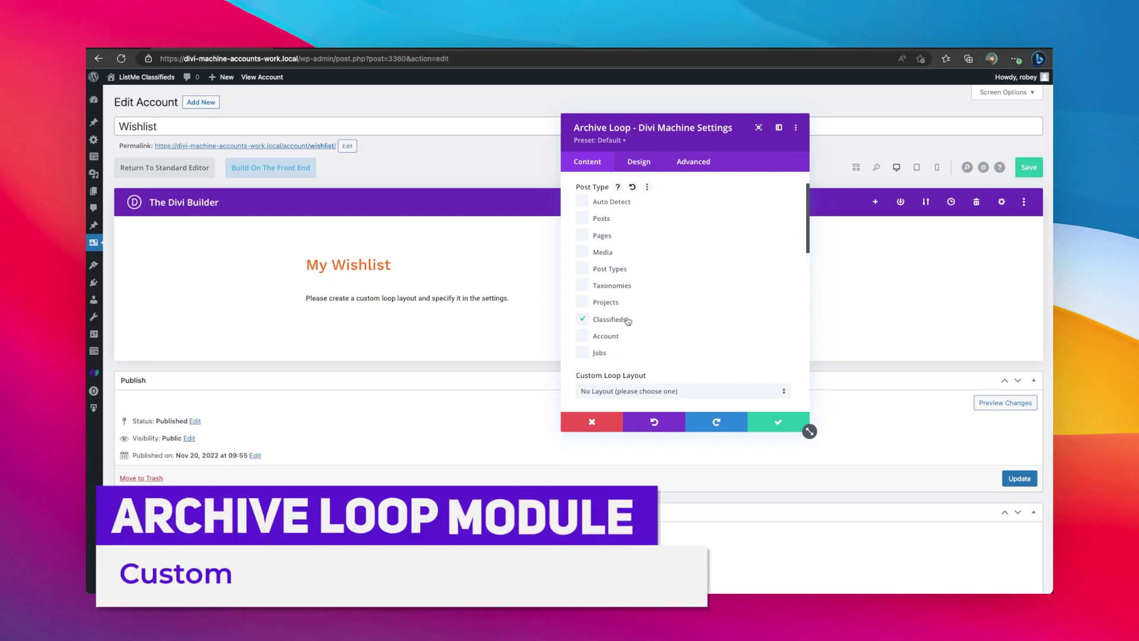
# - Set the Archive Loop's Custom Loop Layout to Classifieds Loop
pyautogui.scroll(-3, 617, 320)
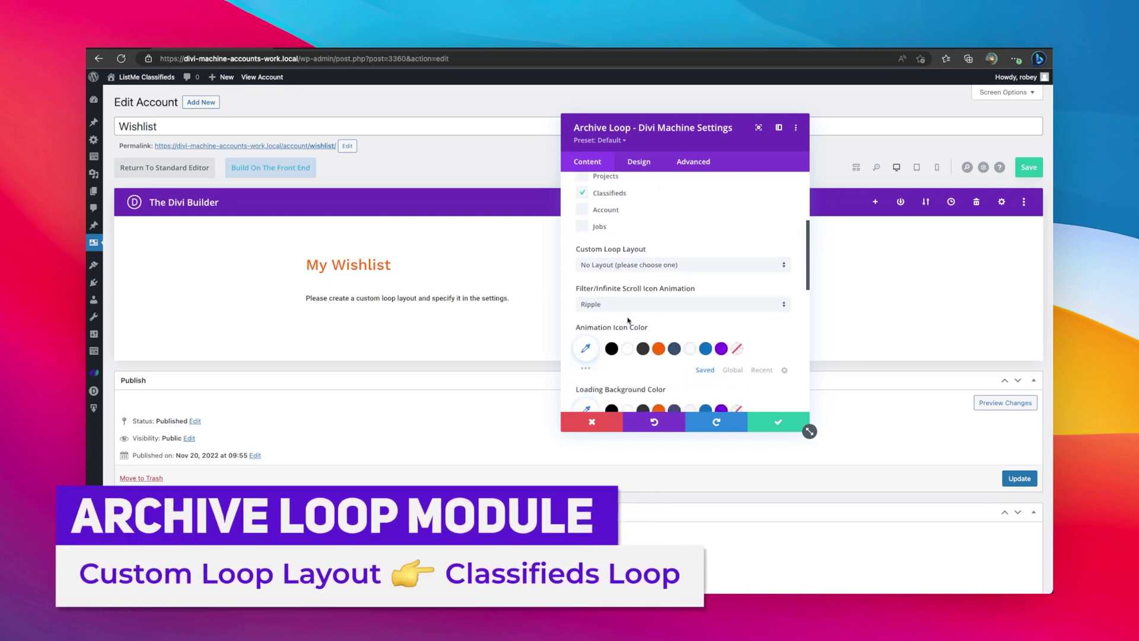
pyautogui.click(656, 268)
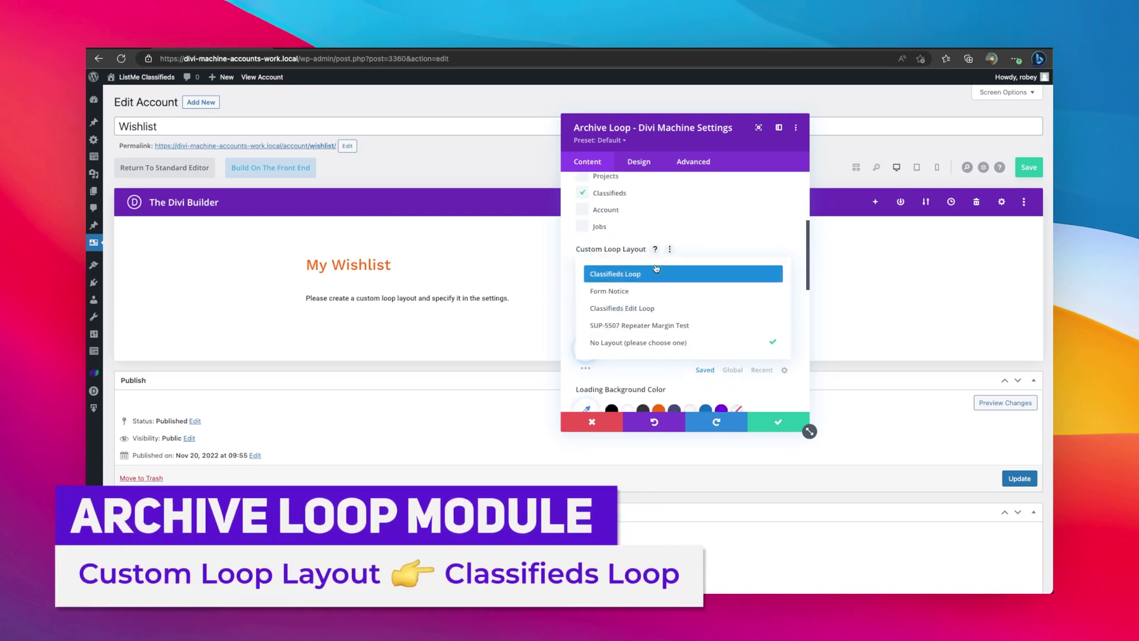
pyautogui.click(617, 275)
pyautogui.scroll(-10, 690, 288)
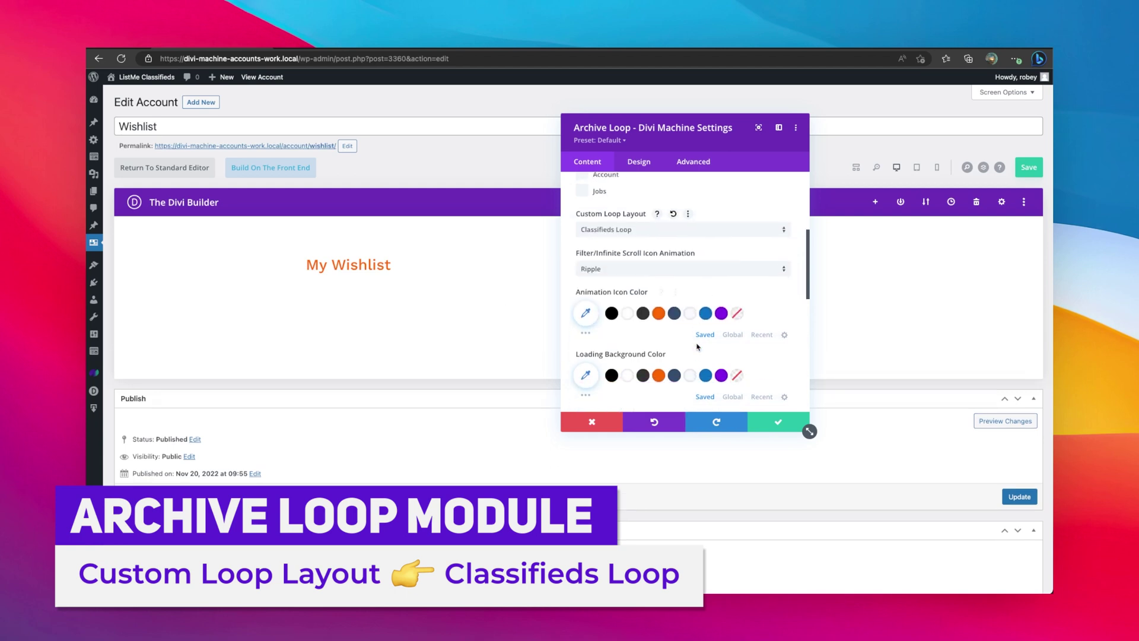
pyautogui.scroll(-3, 691, 335)
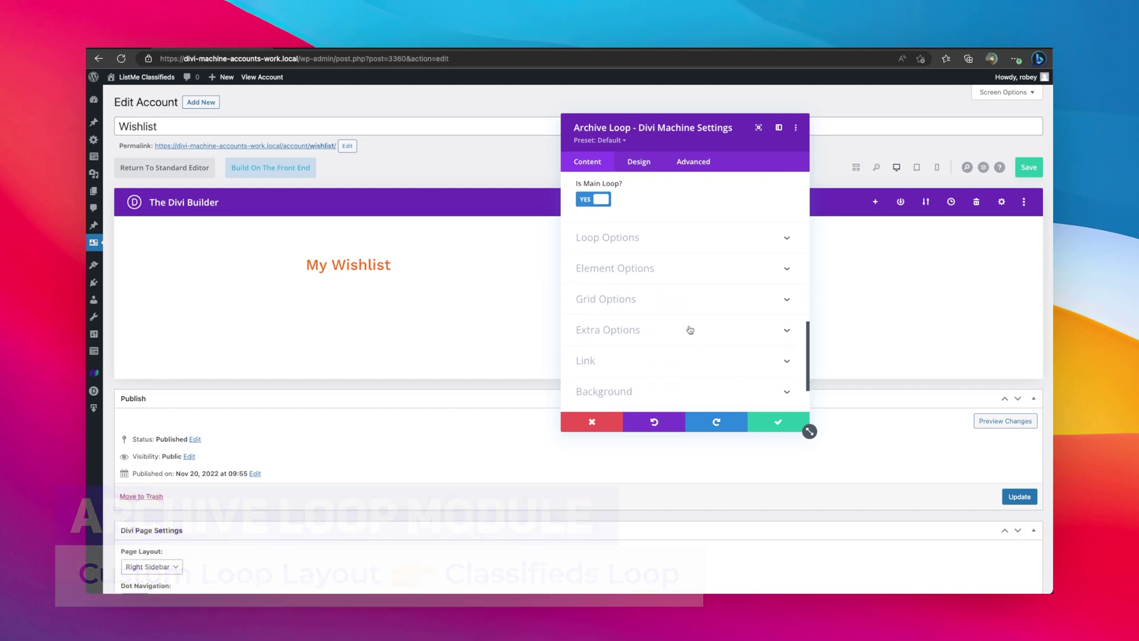
pyautogui.scroll(-3, 631, 243)
# - Set Post Display Type to Saved List (Machine Account) and close the Archive Loop settings
pyautogui.scroll(15, 630, 244)
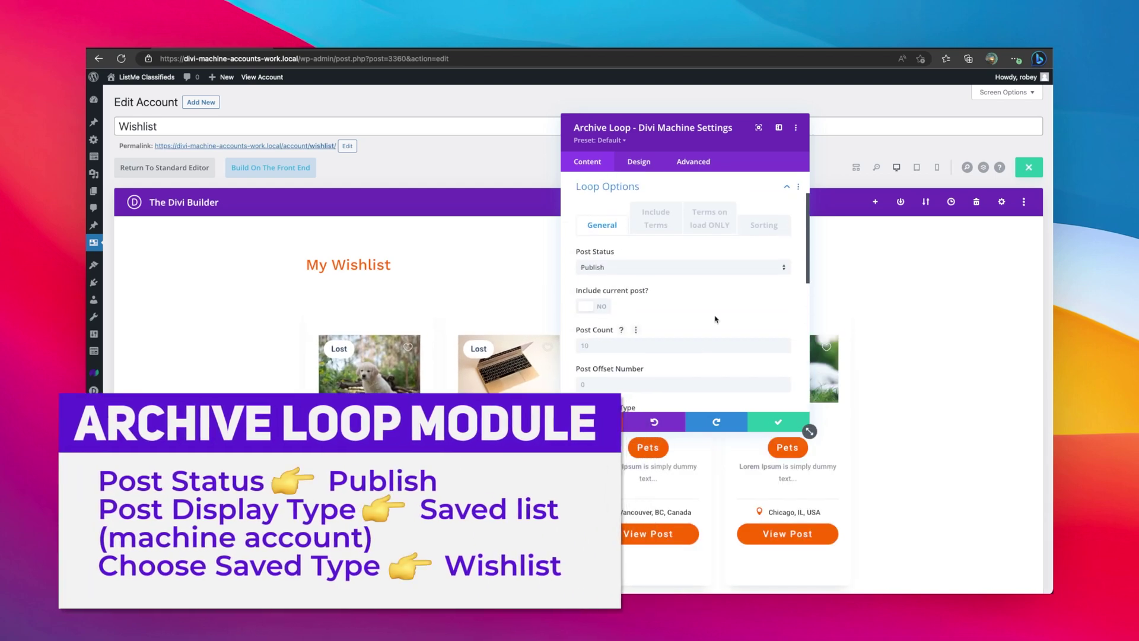
pyautogui.scroll(-1, 708, 304)
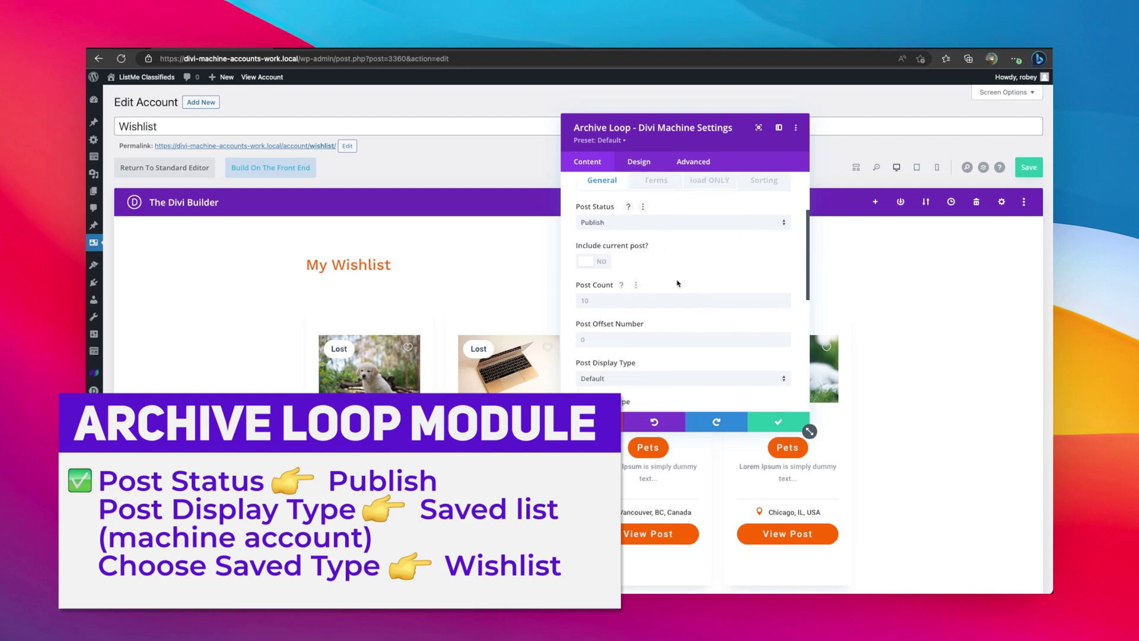
pyautogui.scroll(-3, 678, 284)
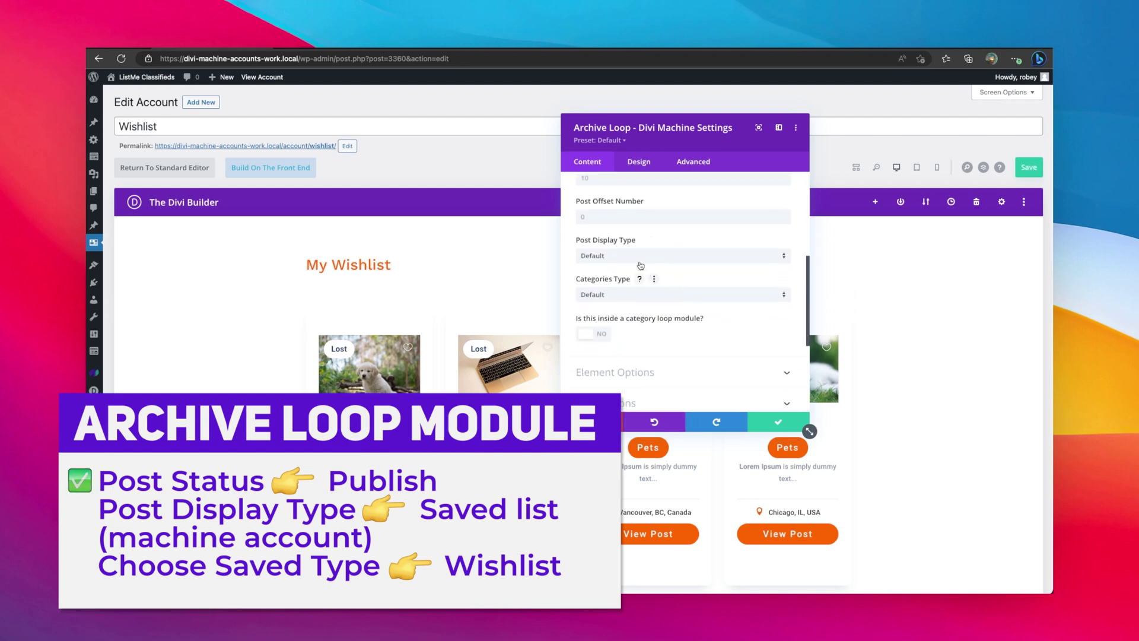
pyautogui.click(636, 258)
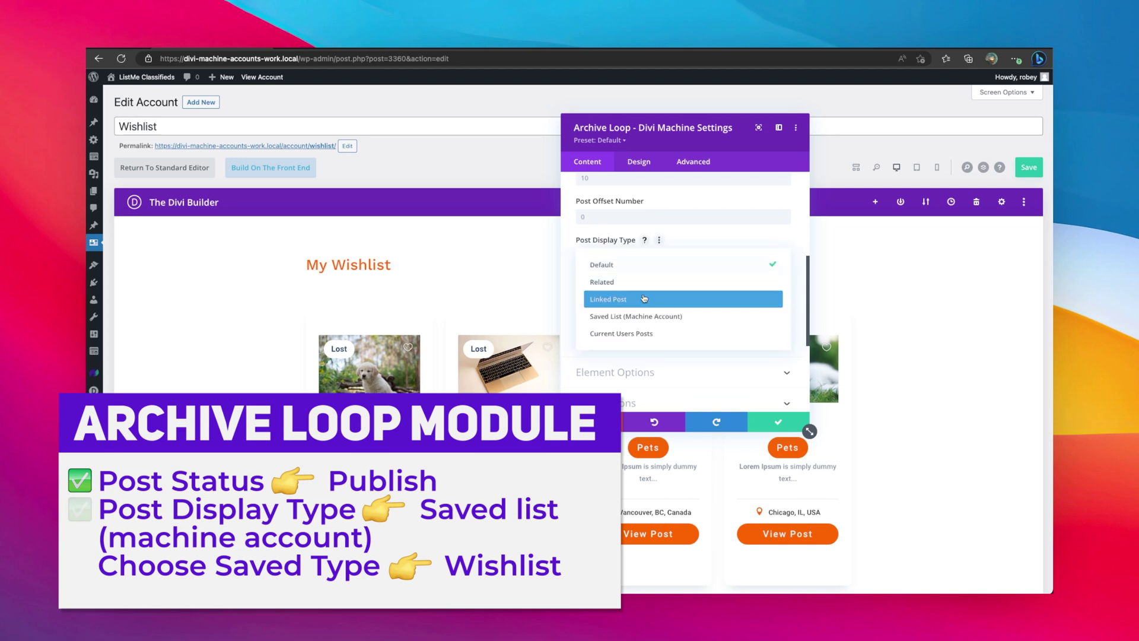
pyautogui.click(662, 319)
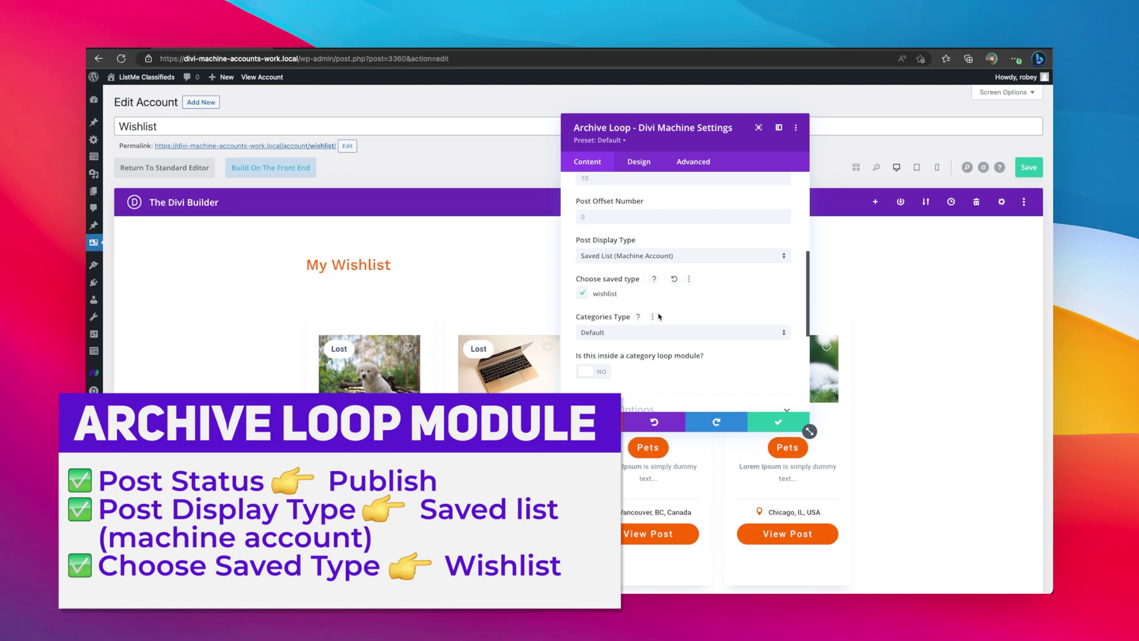
pyautogui.click(769, 422)
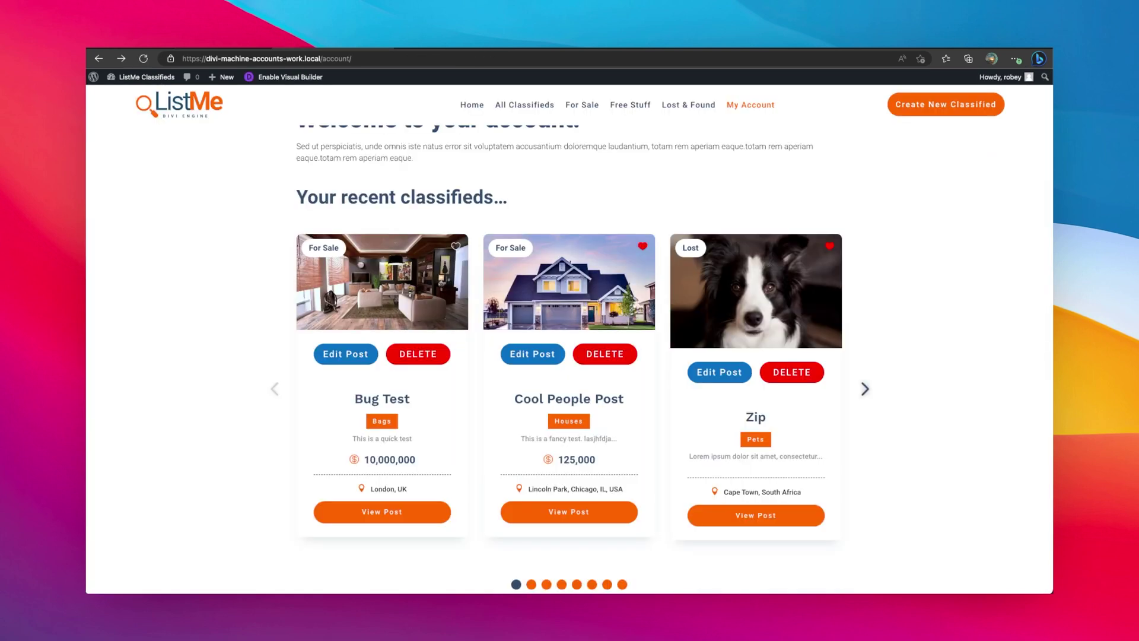
# - Open the Wishlist page from My Account and remove Cool People Post from the wishlist
pyautogui.scroll(4, 306, 217)
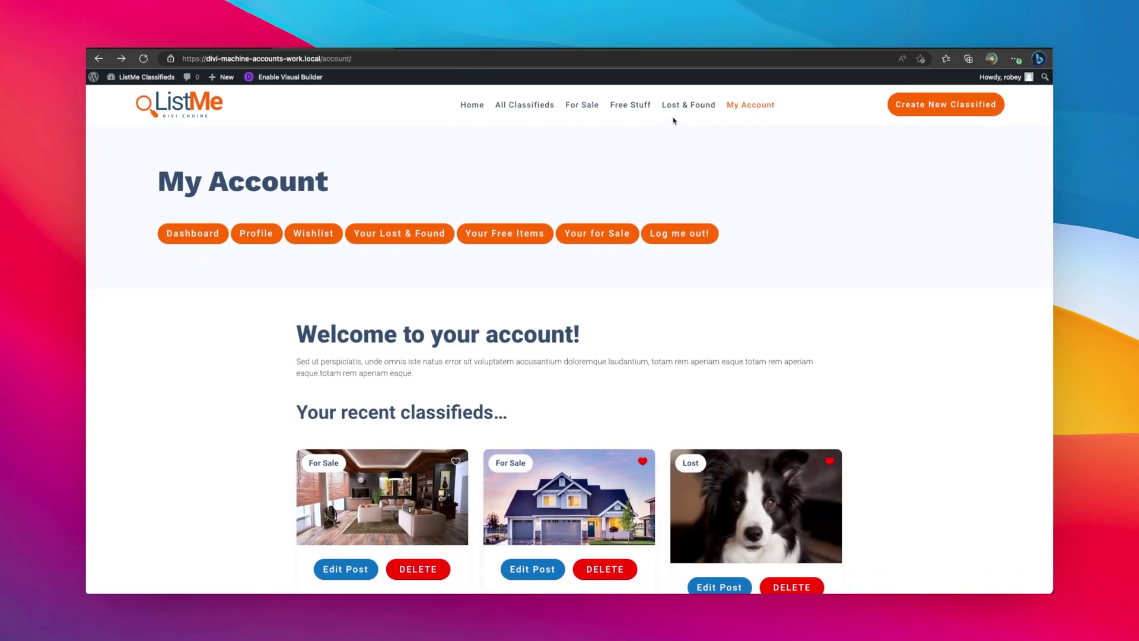
pyautogui.click(313, 233)
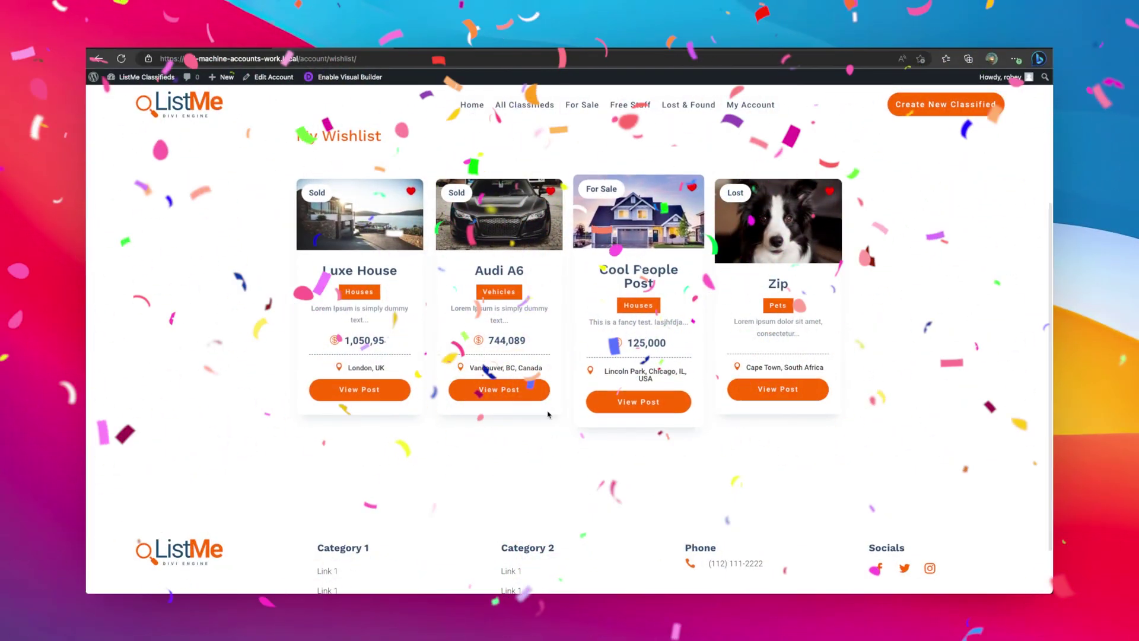
pyautogui.click(692, 186)
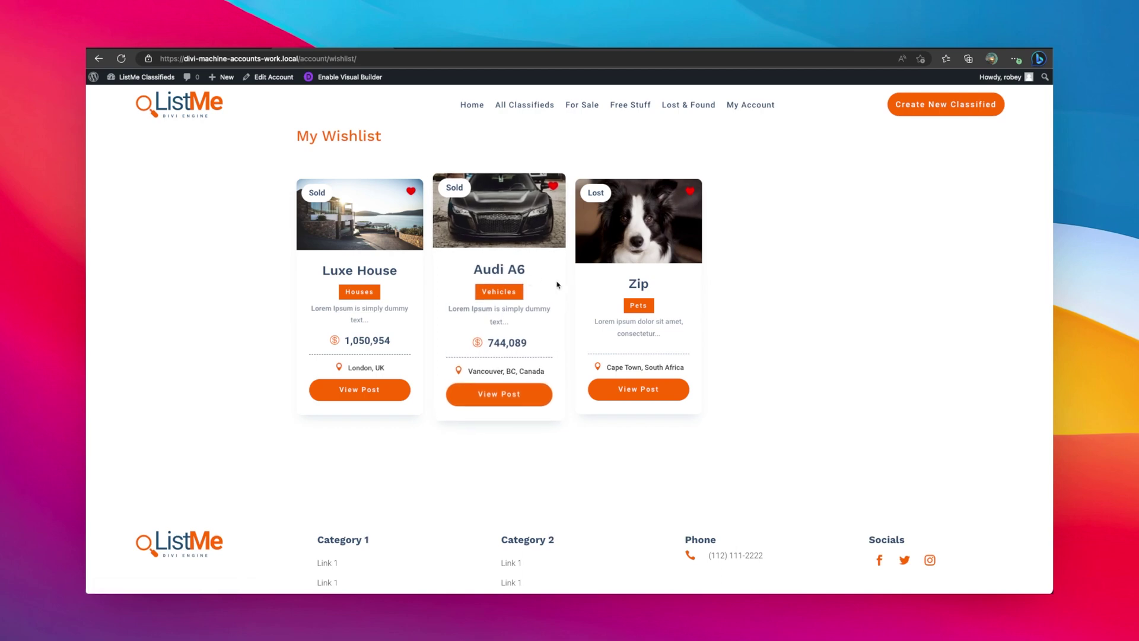
pyautogui.moveTo(144, 80)
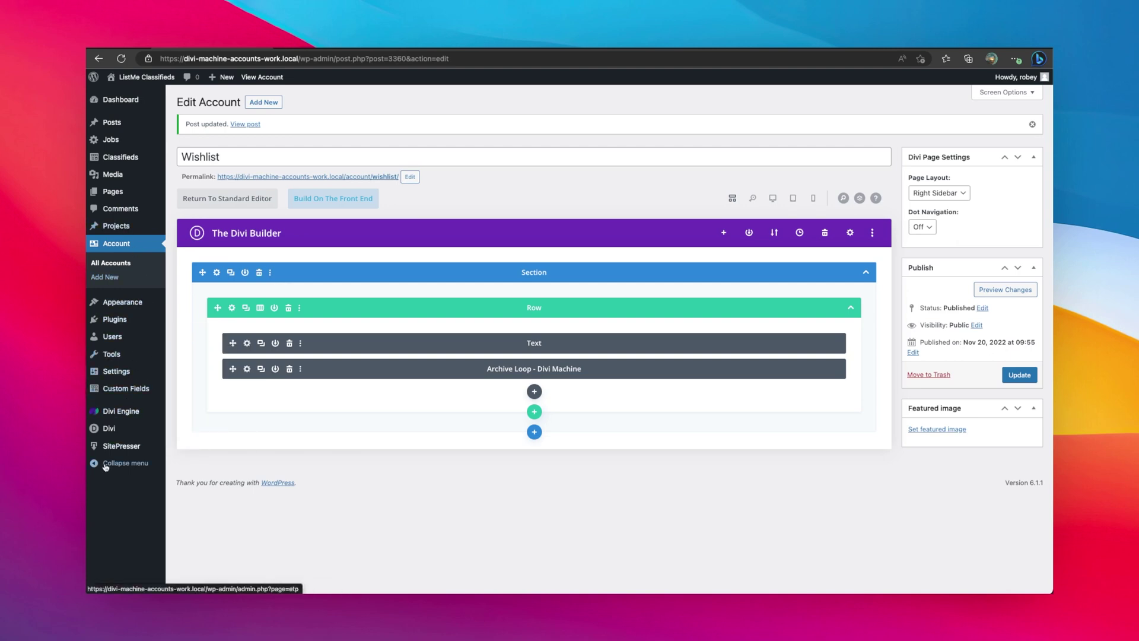
# - Inspect the 'wishlist' saved-object type in Divi Engine's Machine Account settings, then return to the Wishlist editor
pyautogui.moveTo(125, 411)
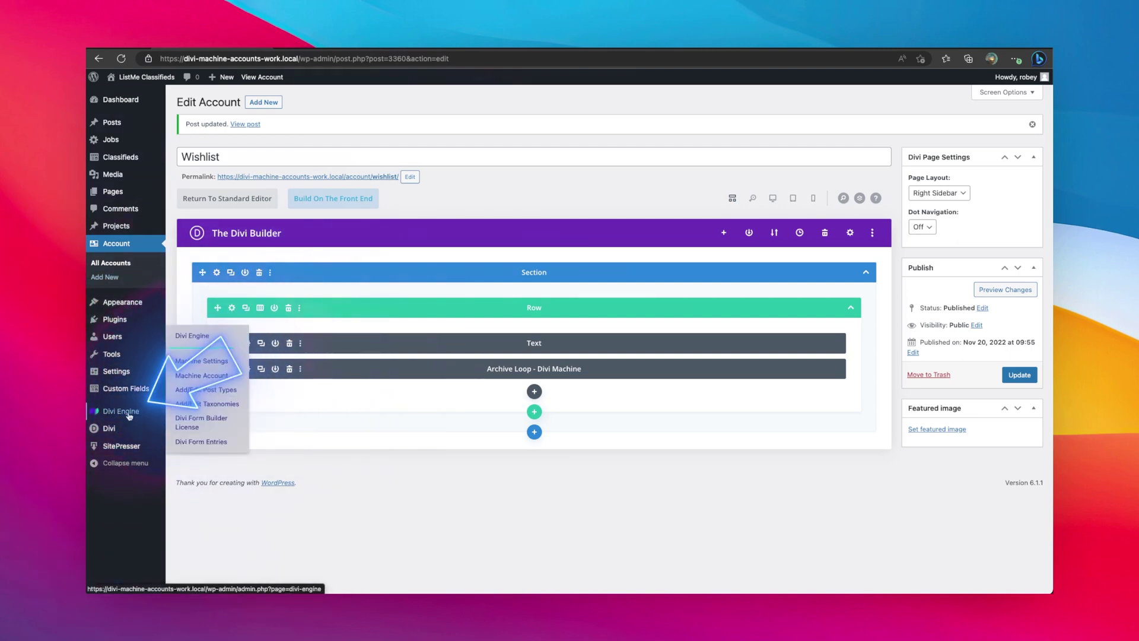
pyautogui.click(233, 377)
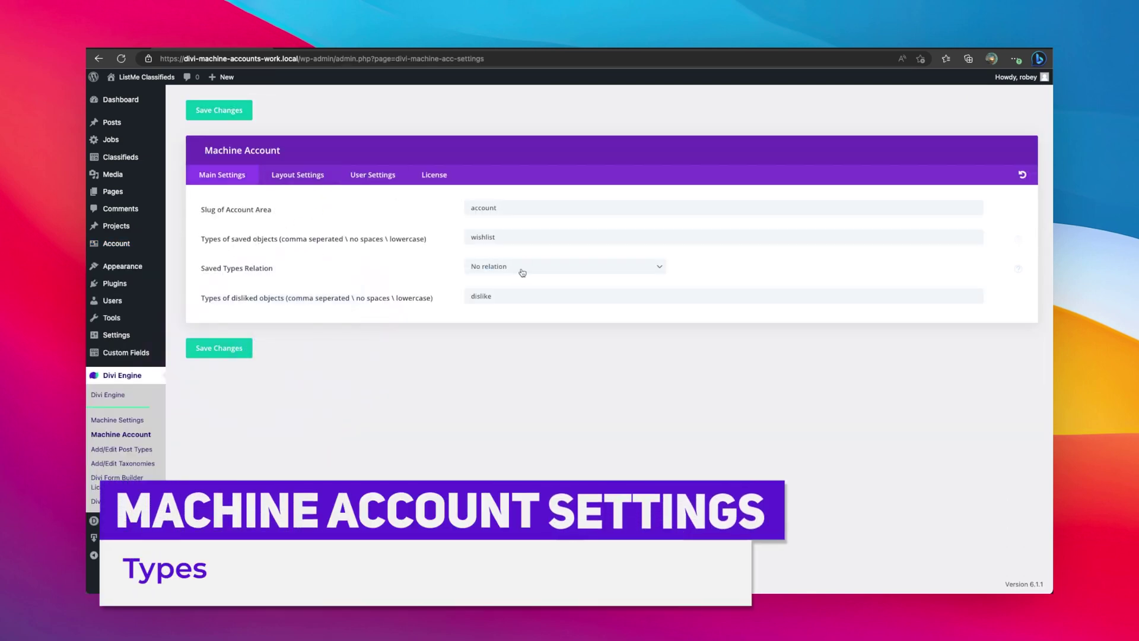
pyautogui.click(525, 237)
pyautogui.write(',')
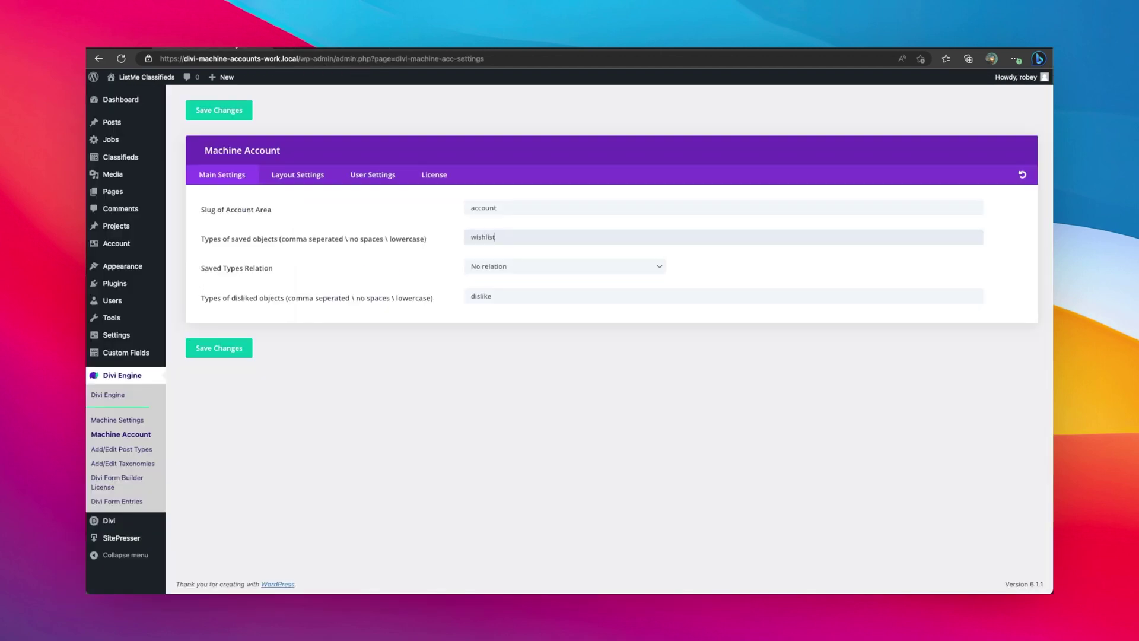
pyautogui.click(99, 59)
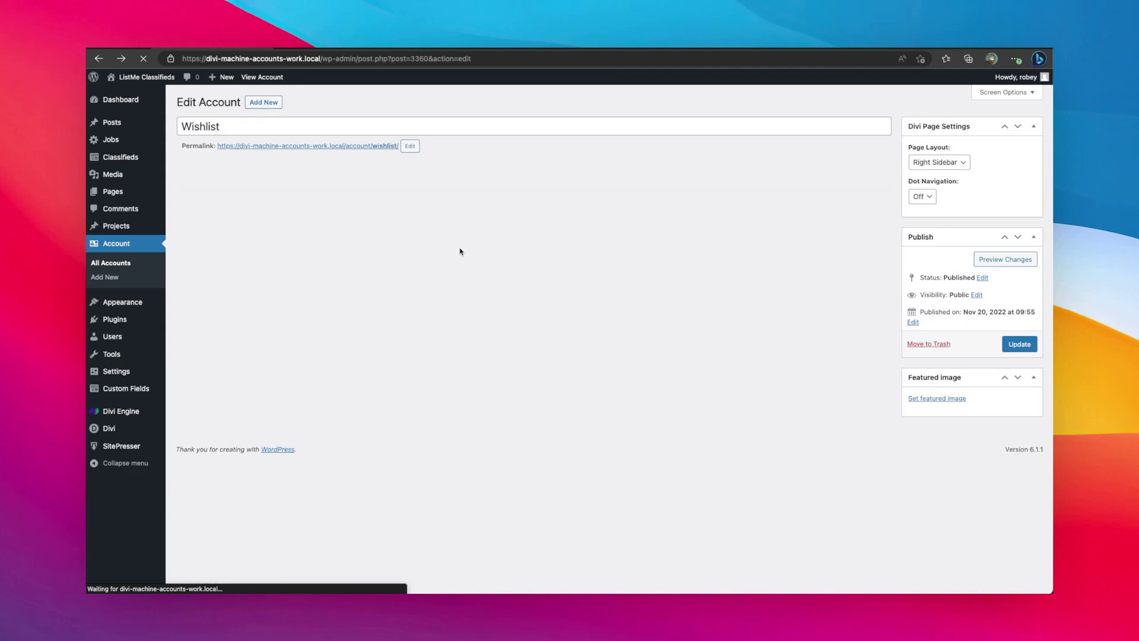
# - Reopen the Archive Loop settings and expand Loop Options showing the wishlist saved list
pyautogui.click(247, 338)
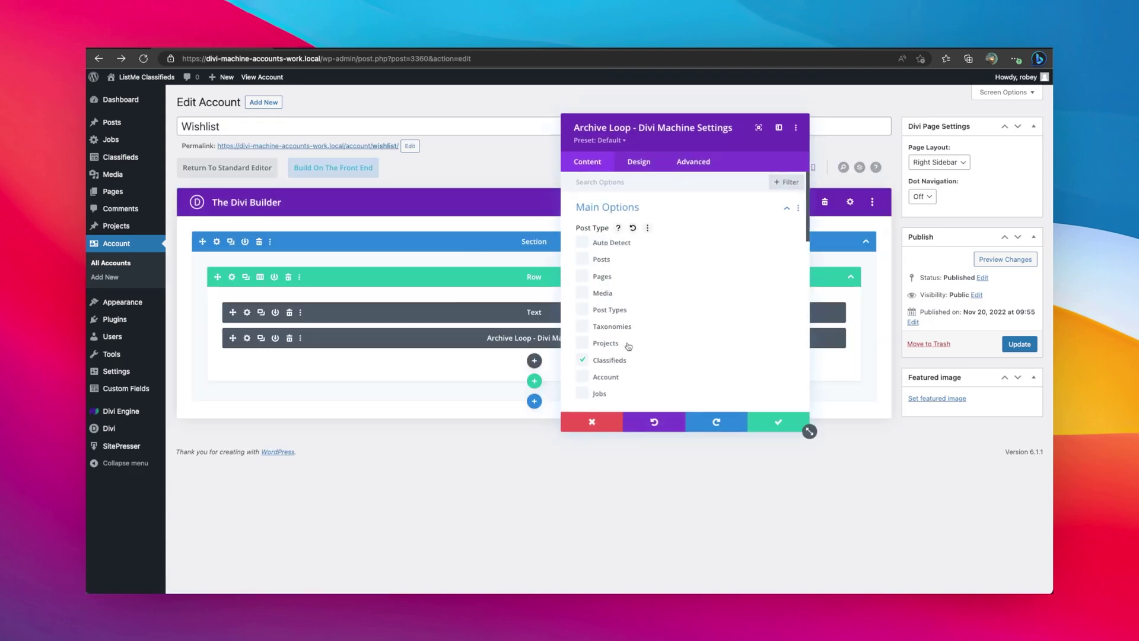
pyautogui.scroll(-5, 628, 346)
pyautogui.scroll(1, 629, 346)
pyautogui.click(632, 262)
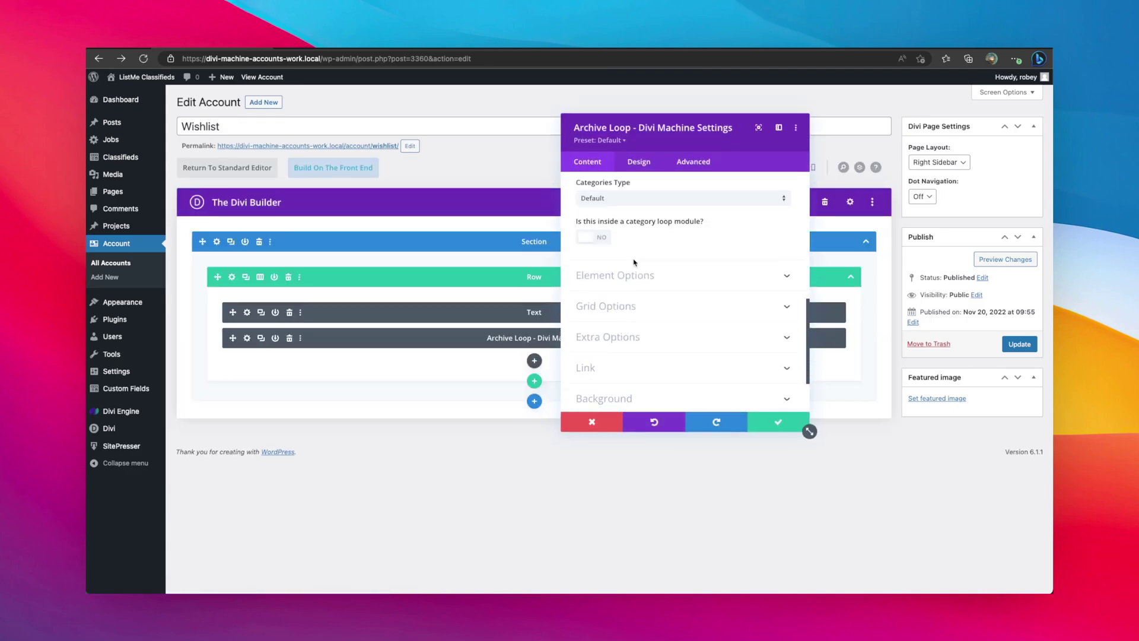
pyautogui.scroll(-3, 677, 326)
pyautogui.scroll(-1, 689, 352)
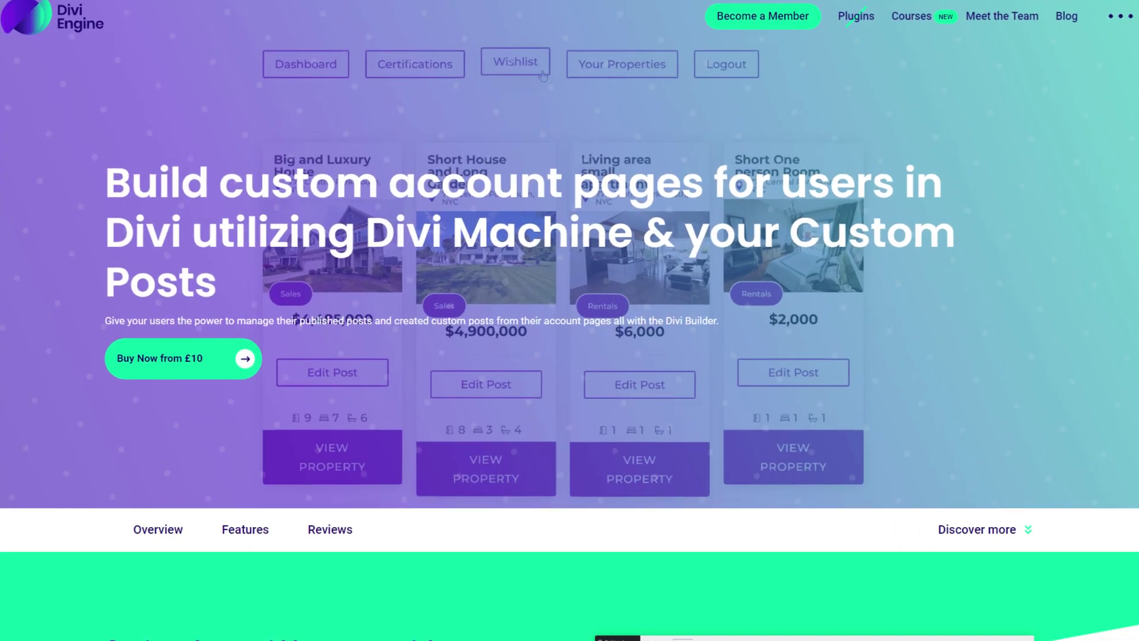
# - Scroll the Divi Machine Accounts page down to its Core Features list and account-section video
pyautogui.scroll(-3, 570, 321)
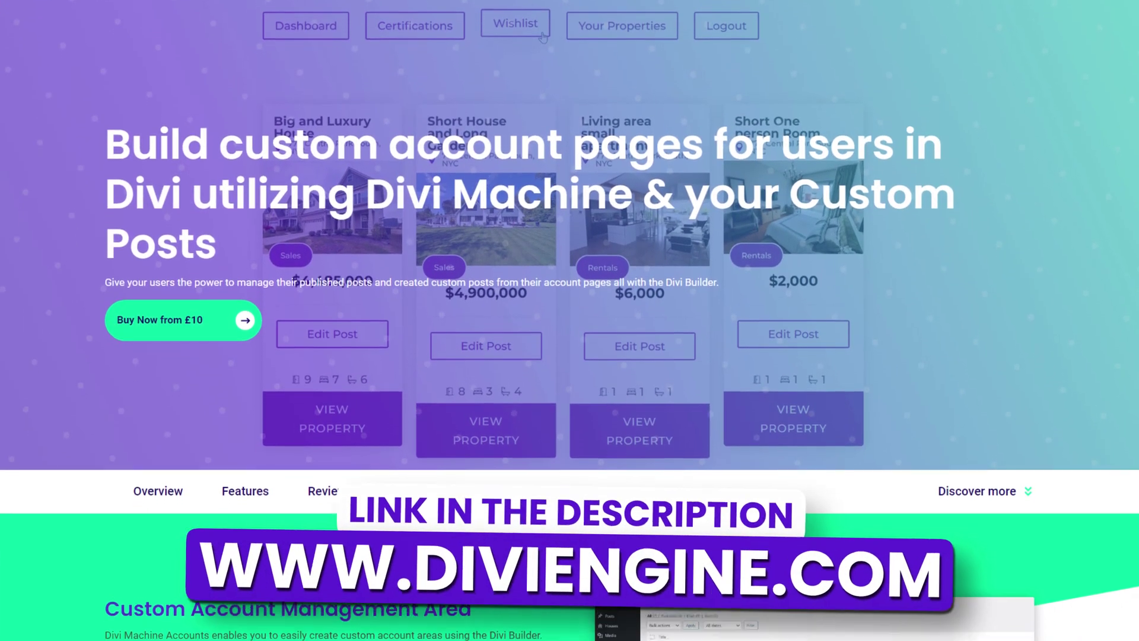
pyautogui.scroll(-8, 570, 321)
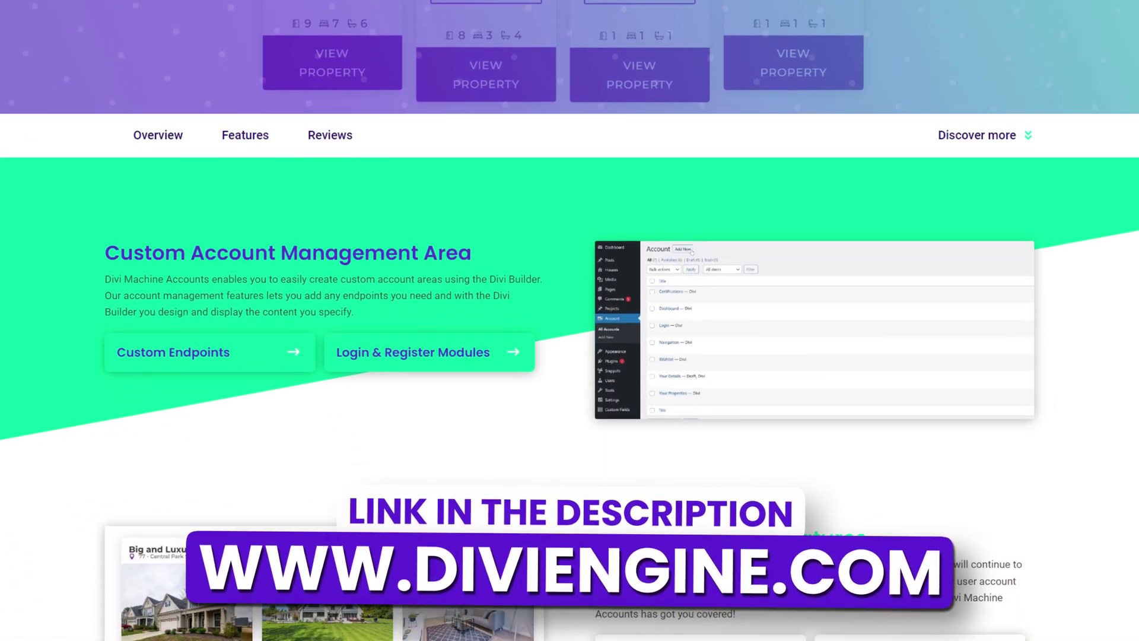
pyautogui.scroll(-10, 570, 320)
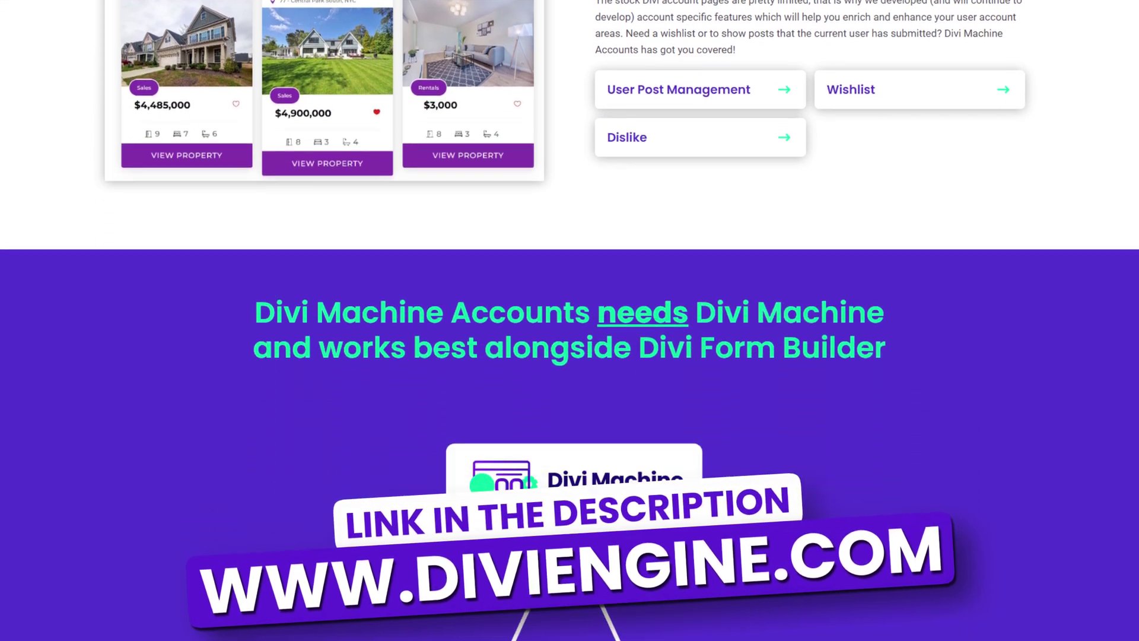
pyautogui.scroll(-10, 569, 320)
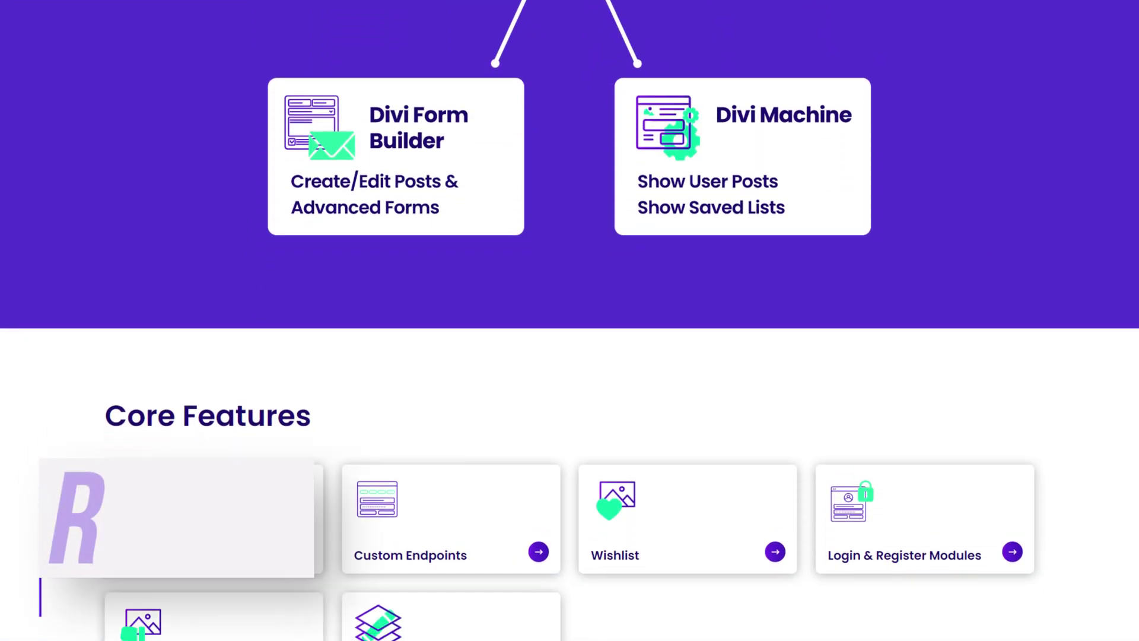
pyautogui.scroll(-7, 570, 320)
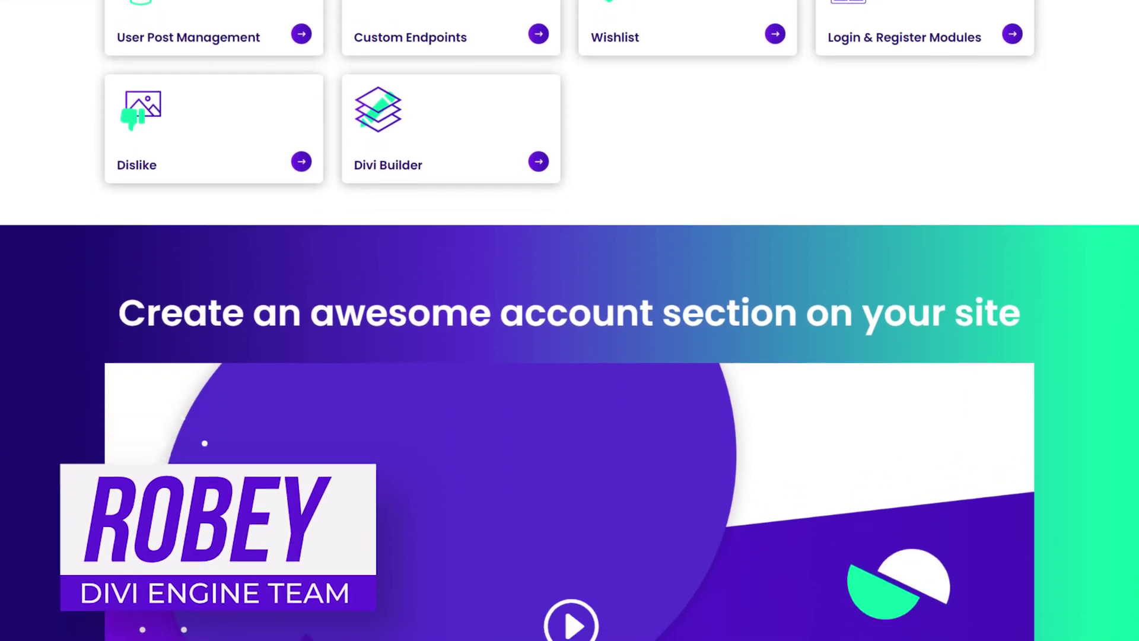